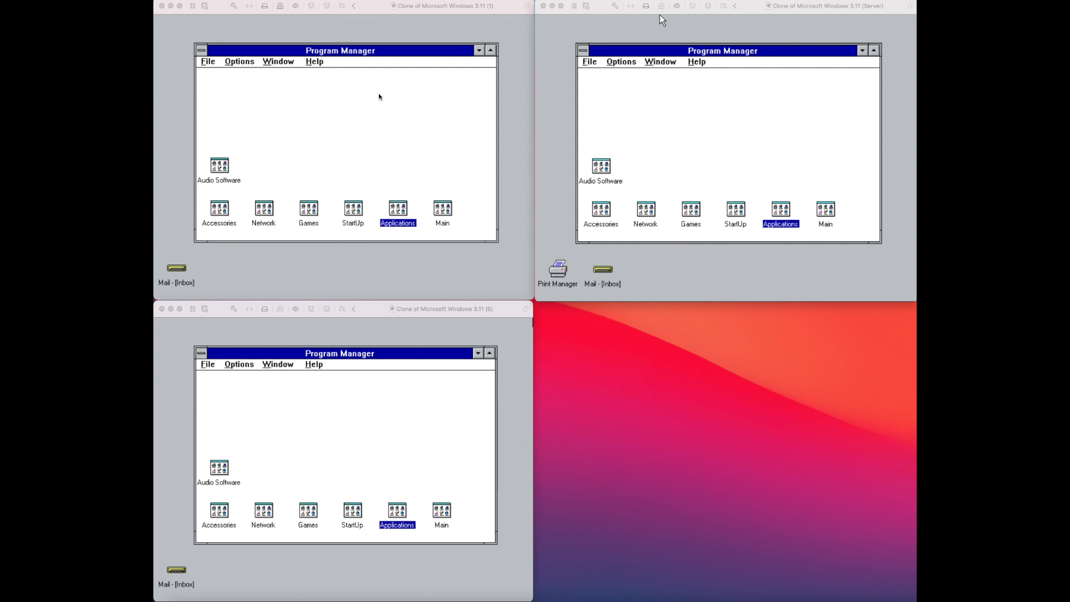
On the first client machine, open File Manager and view the contents of network drive F: (\\RTS6\DATA).
left_click(439, 212)
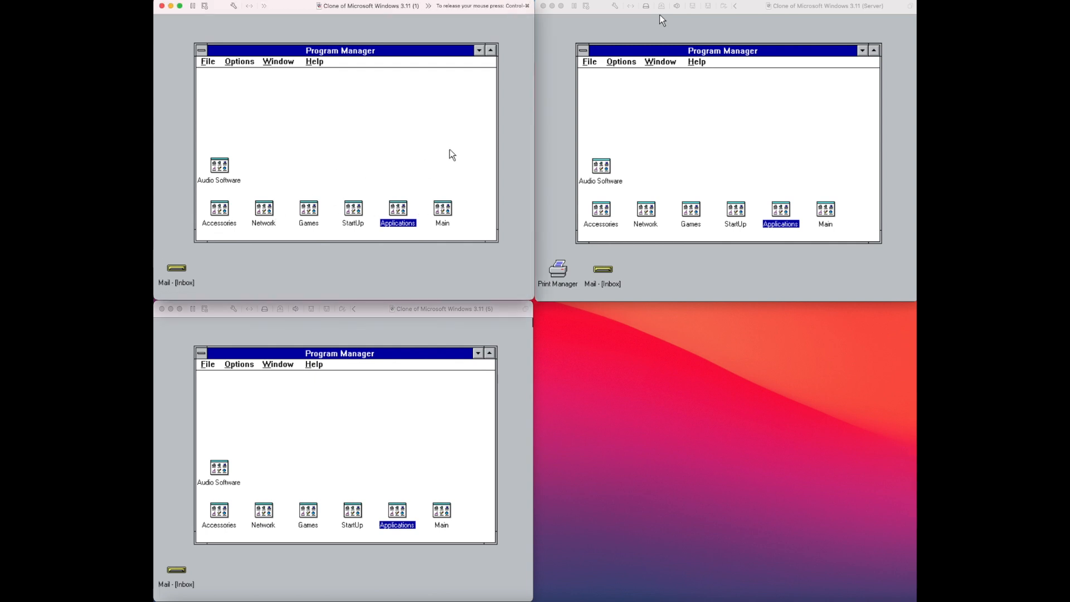
left_click(442, 212)
left_click(440, 211)
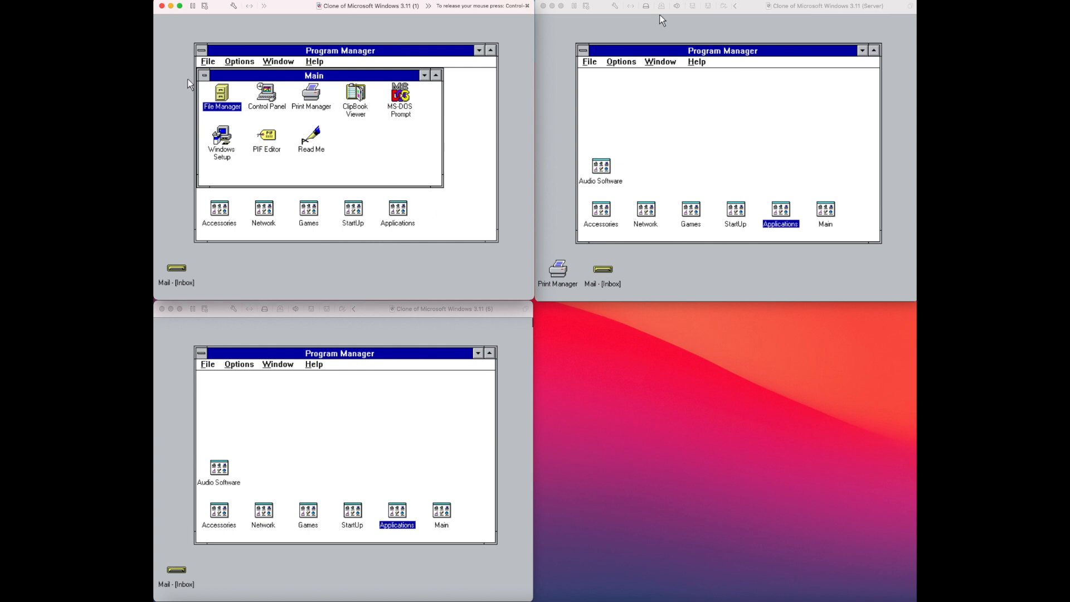
double_click(221, 94)
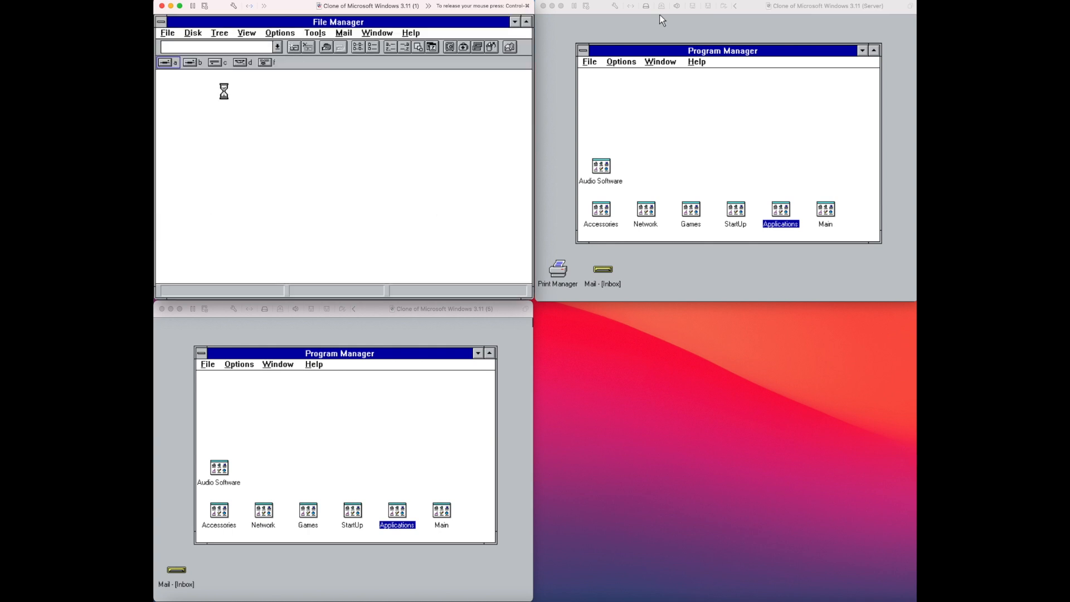
left_click(266, 63)
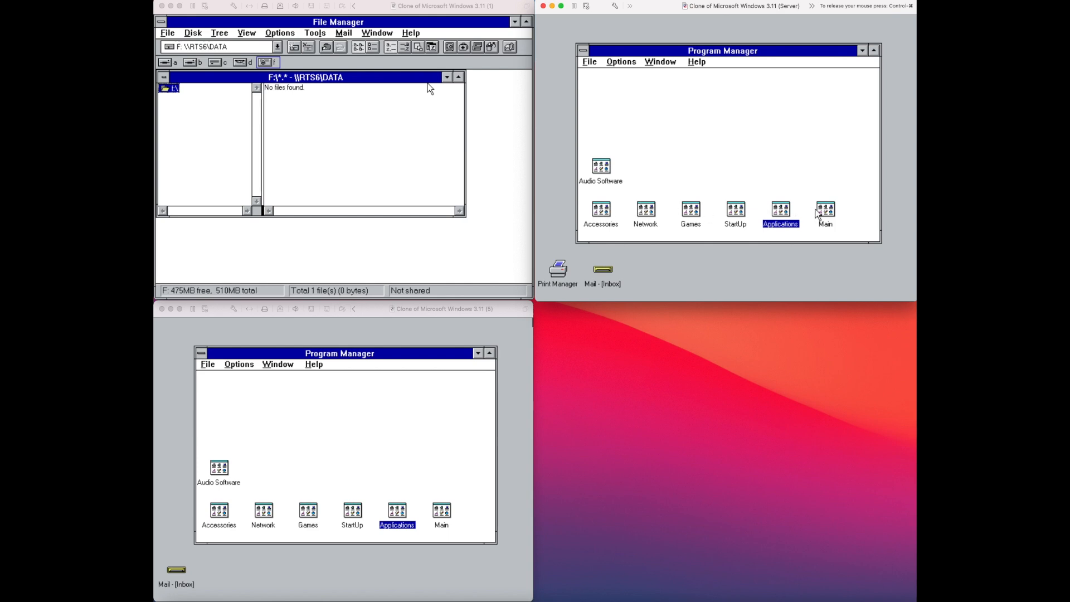
On the Server machine, open File Manager and view the C:\SHARED\DATA folder.
left_click(827, 211)
left_click(829, 210)
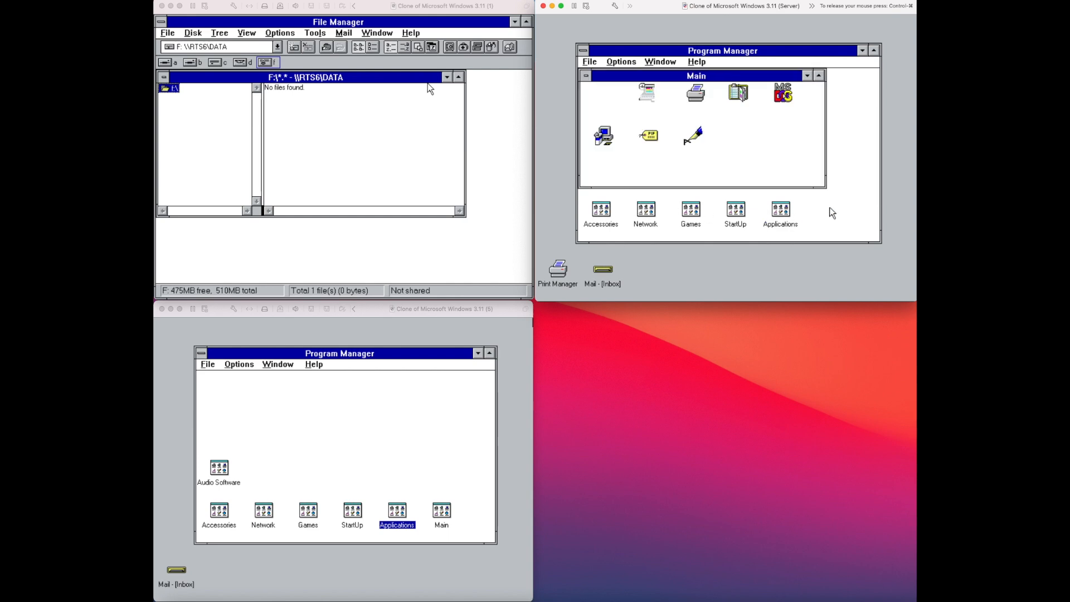
double_click(600, 100)
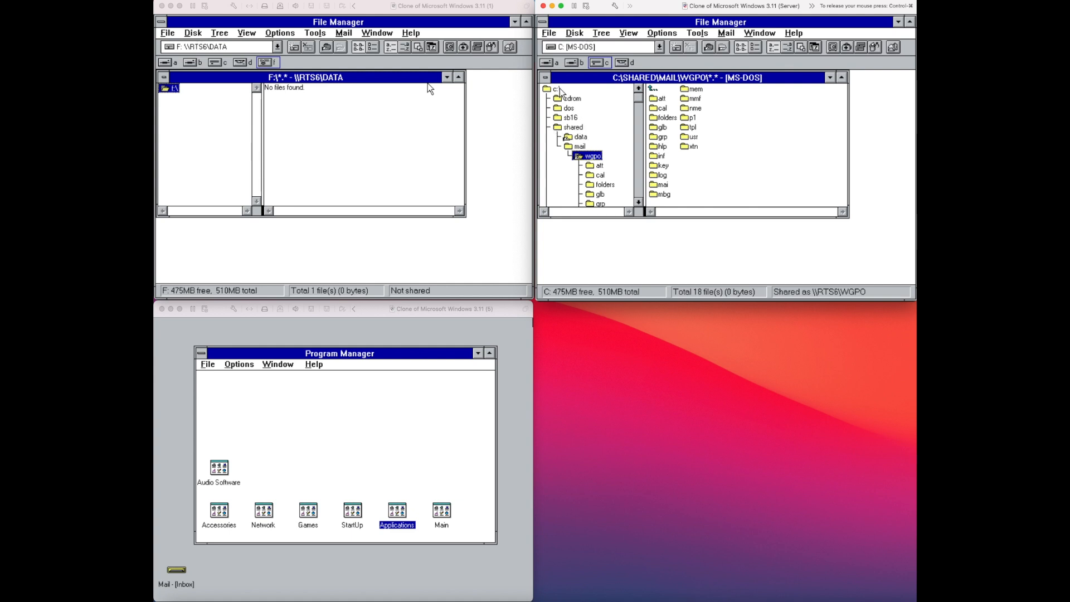
left_click(579, 139)
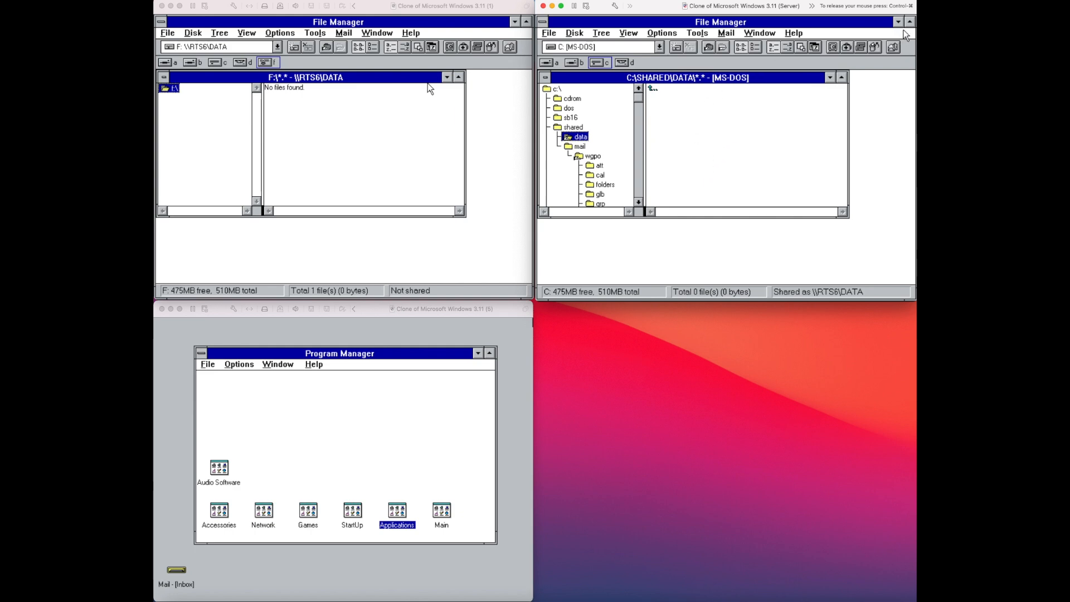
Minimise File Manager on the Server machine and close its Main program group.
left_click(898, 22)
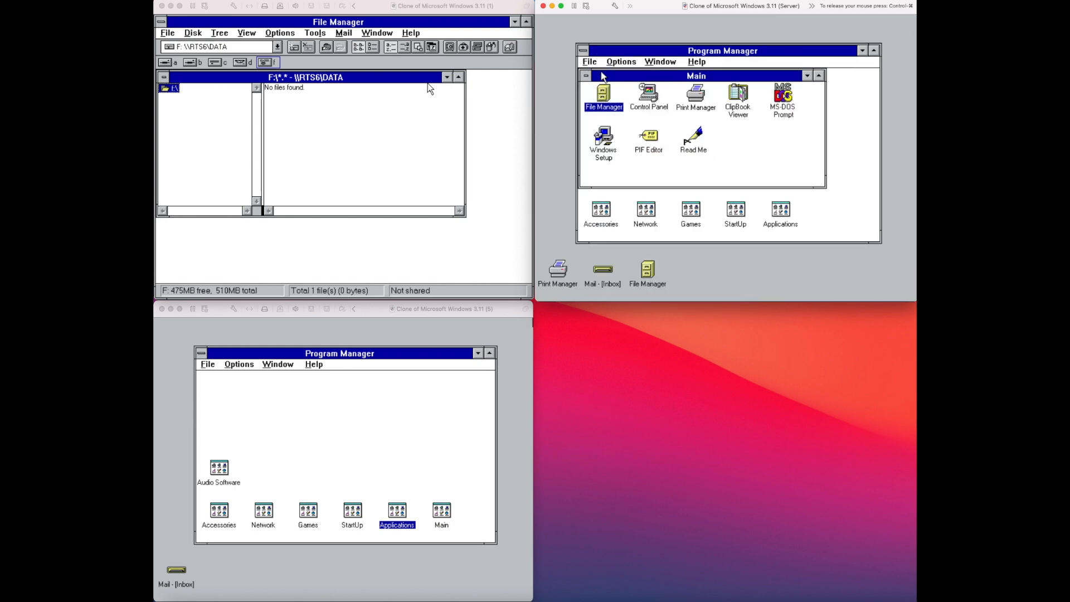
left_click(584, 79)
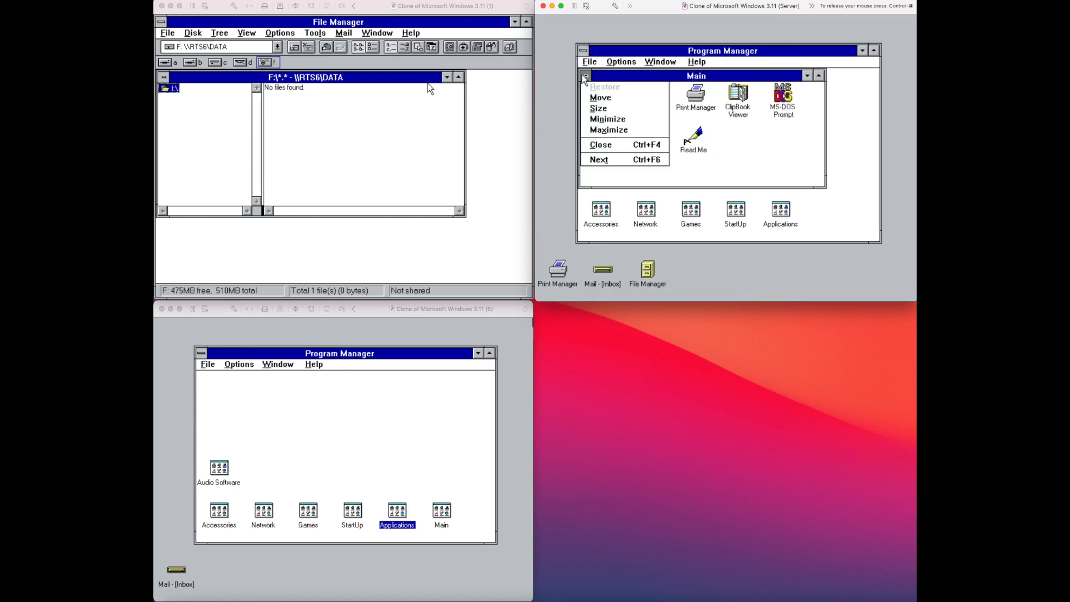
key("n")
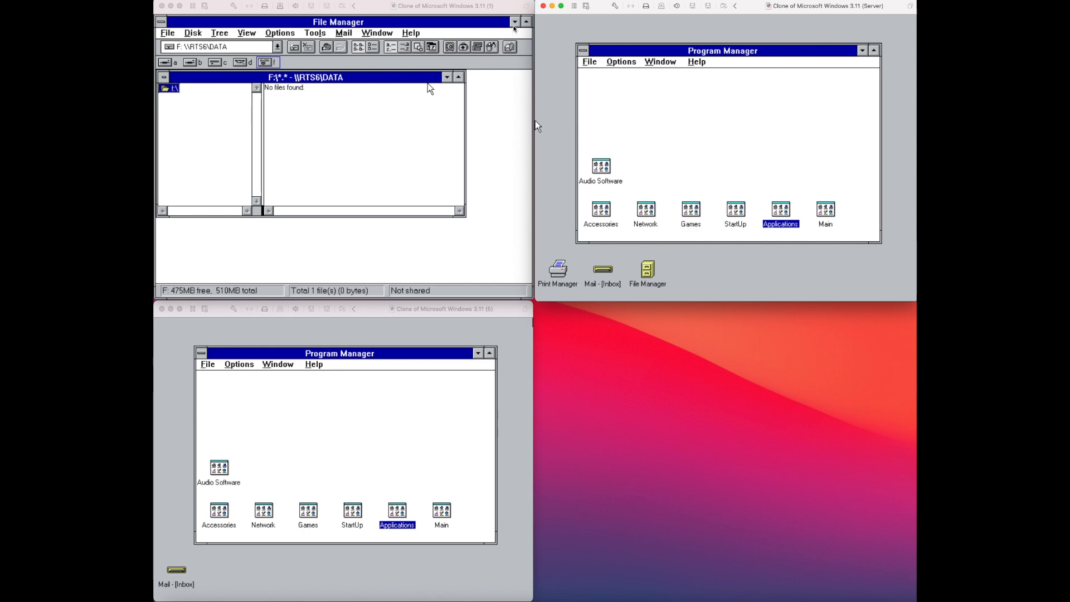
Return to the first client machine and close its File Manager and Main program group.
left_click(428, 84)
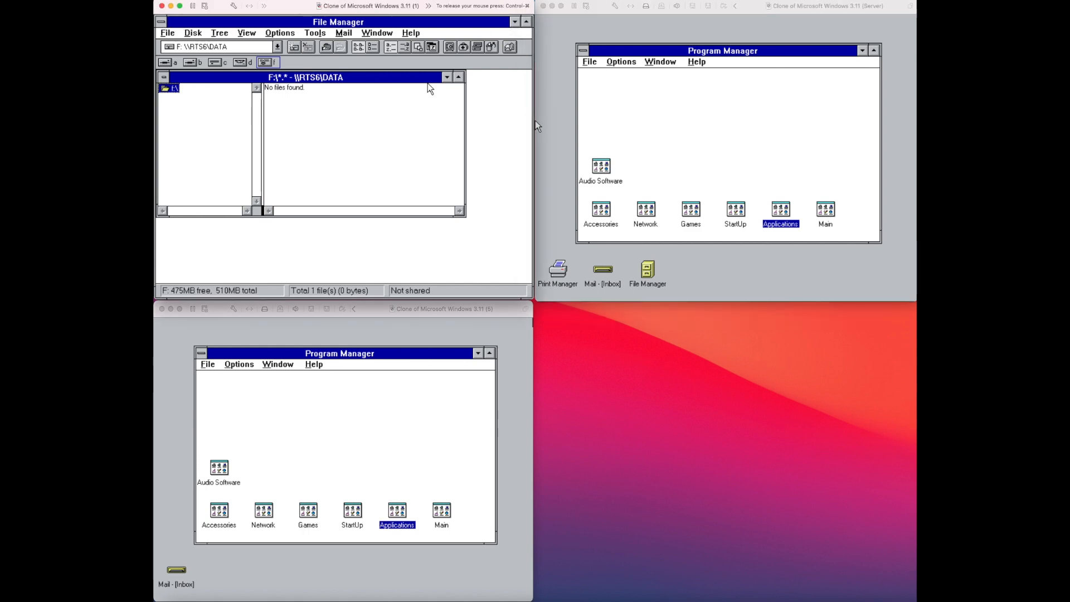
left_click(162, 21)
left_click(220, 89)
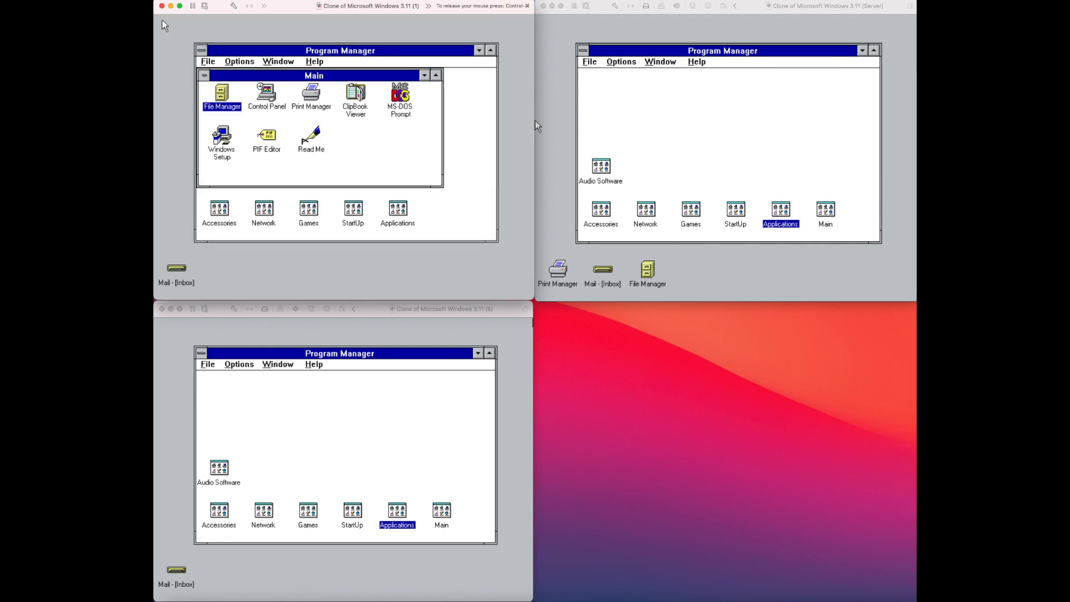
double_click(205, 76)
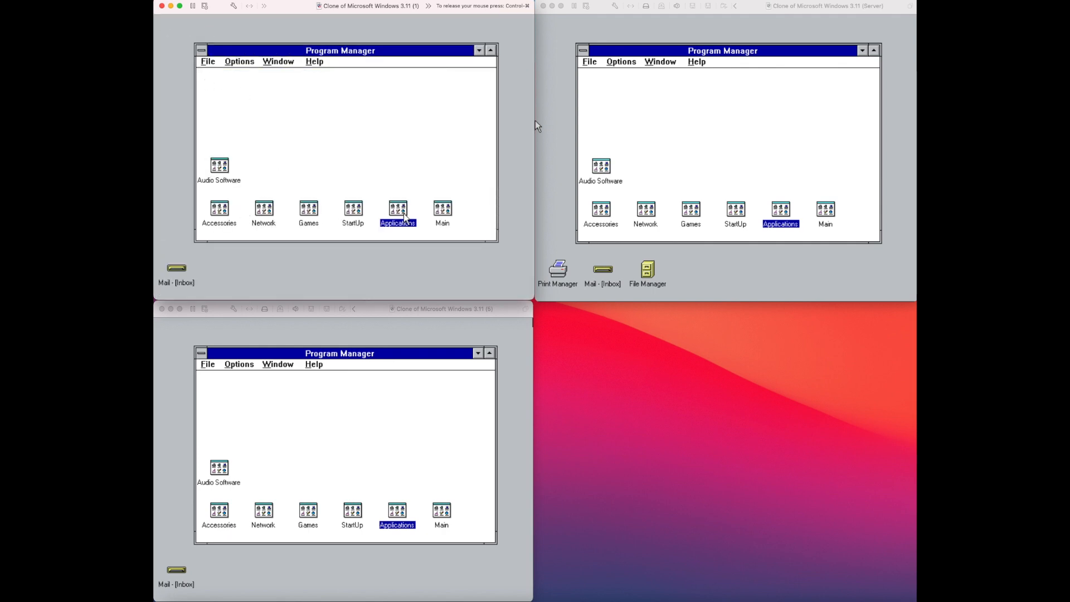
Start Write from the Accessories group and enter "test document" with "12345" two lines below.
double_click(221, 211)
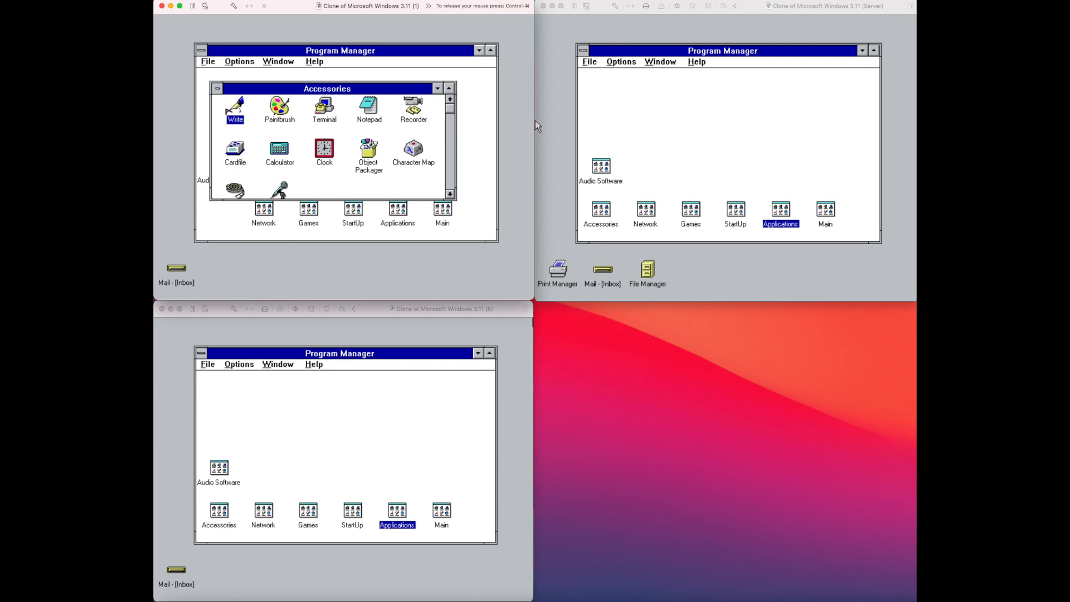
double_click(235, 107)
type("test document  ")
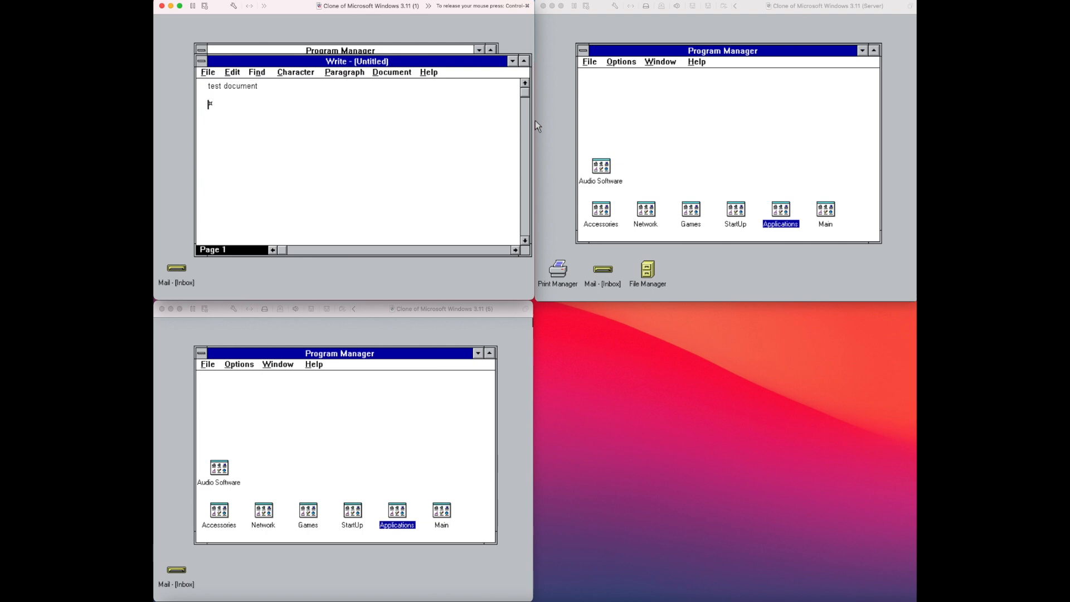
type("12345")
Save the document as rts1doc on the f: \\rts6\data drive, closing Write and the Accessories group.
left_click(215, 71)
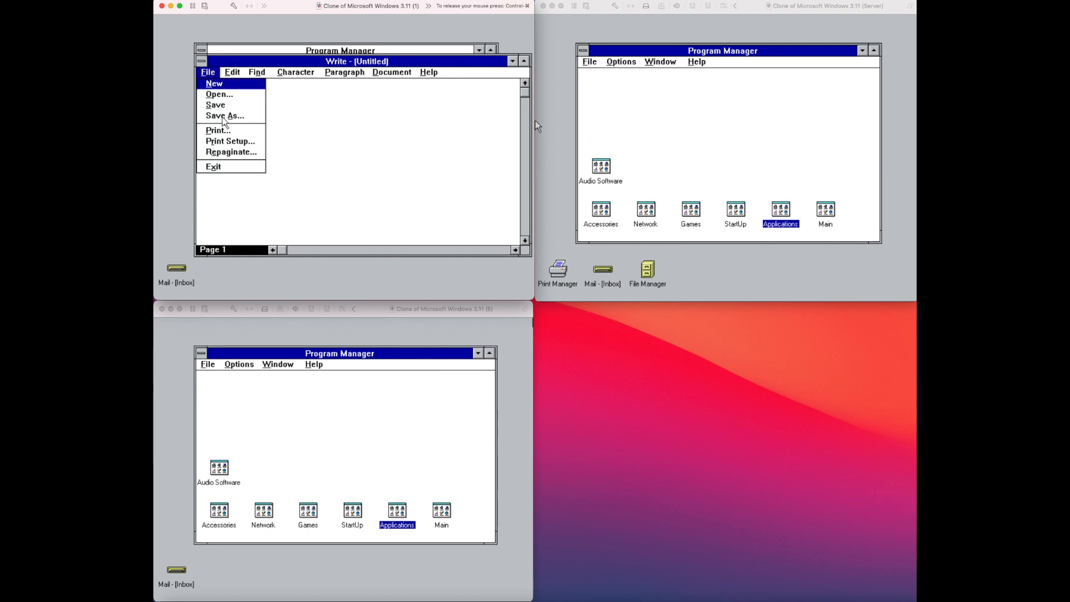
left_click(226, 119)
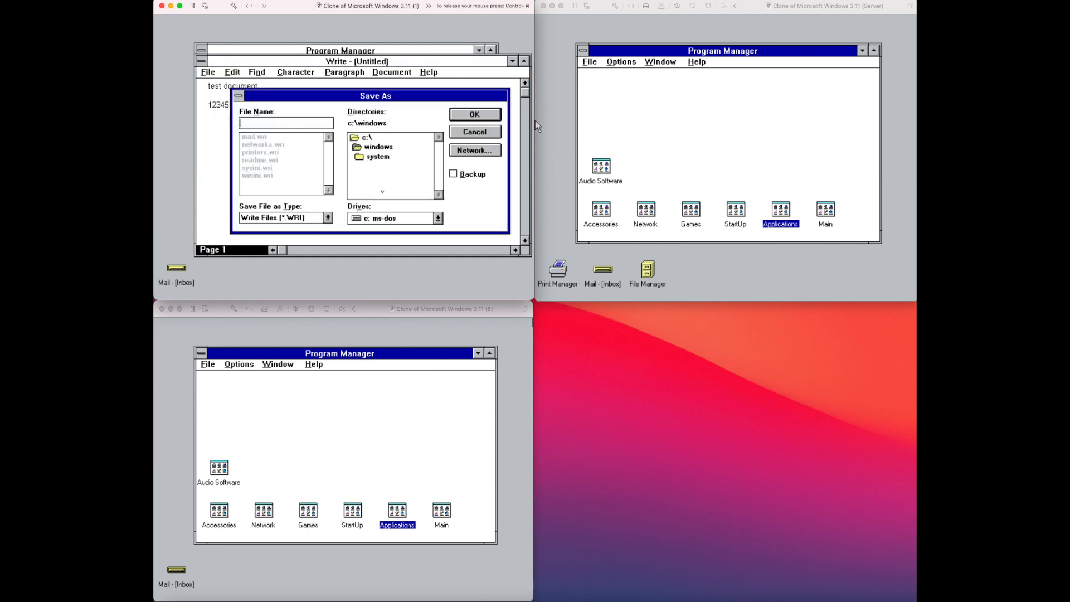
left_click(367, 219)
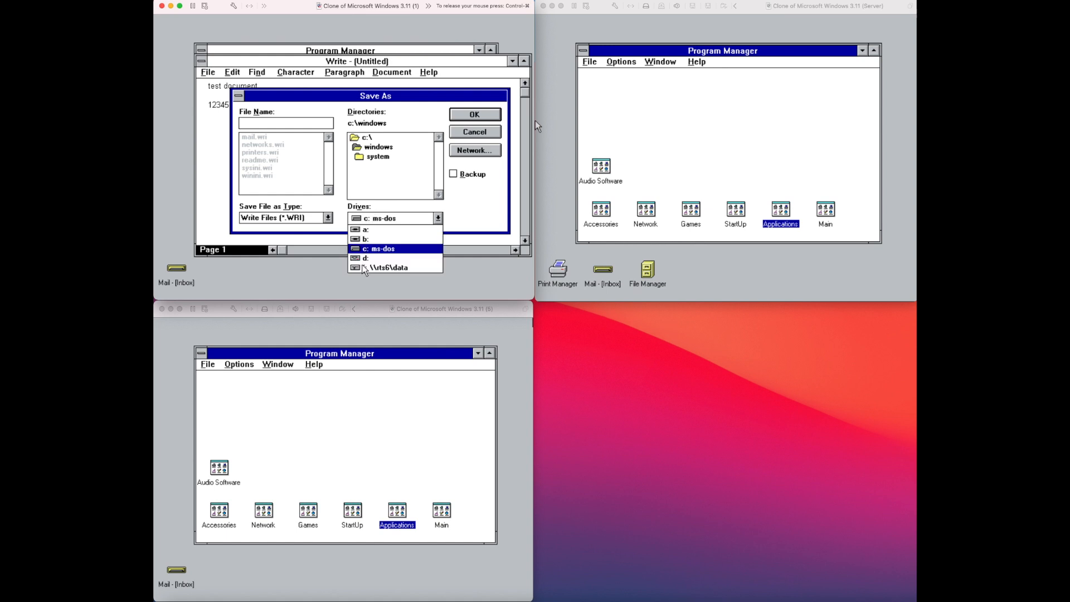
left_click(367, 267)
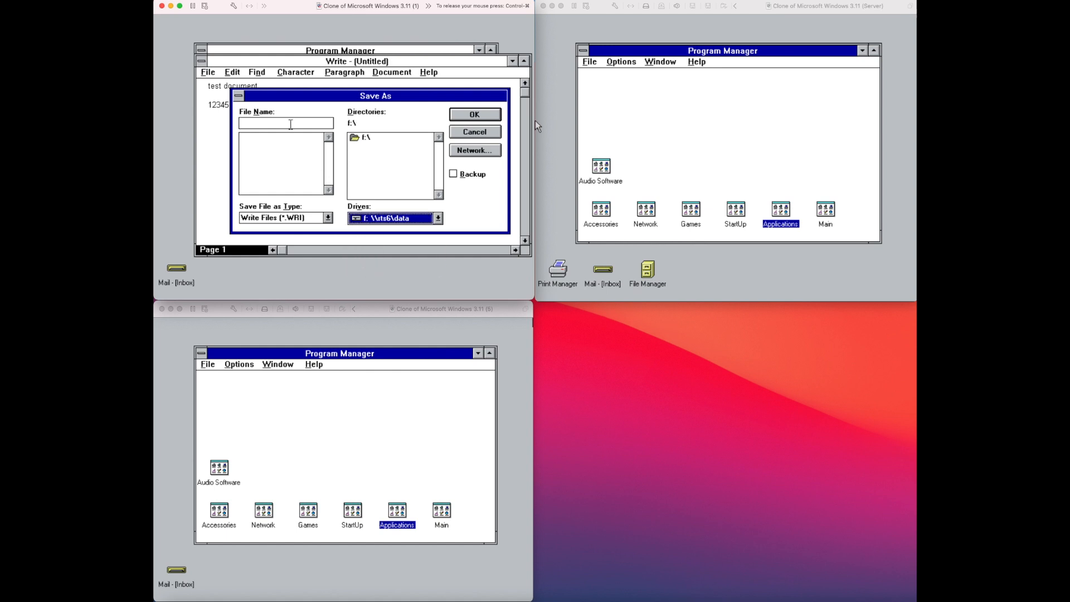
left_click(290, 124)
type("rts1doc")
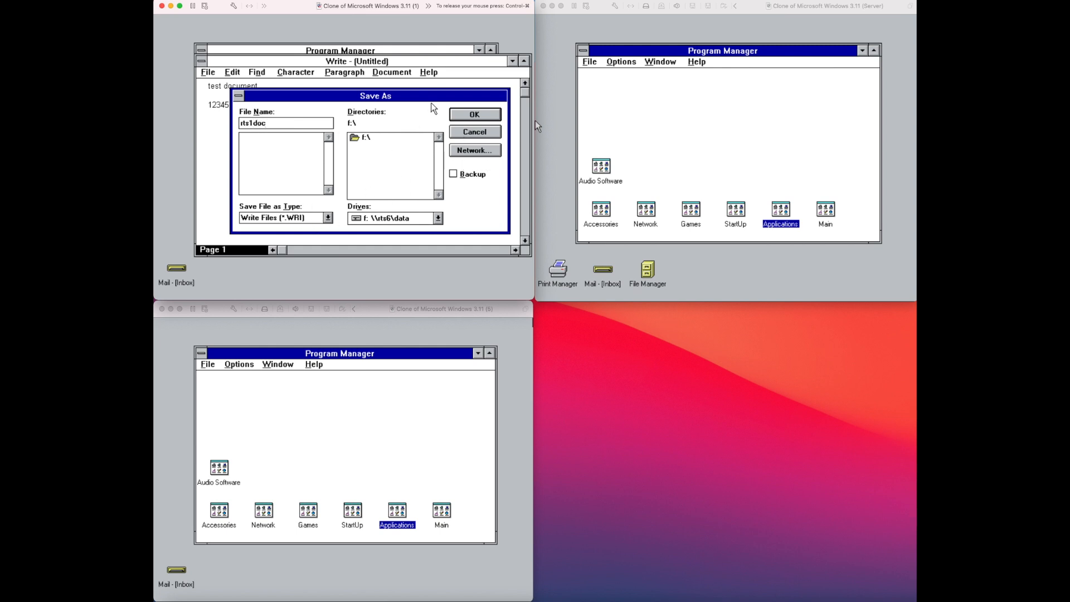
left_click(459, 117)
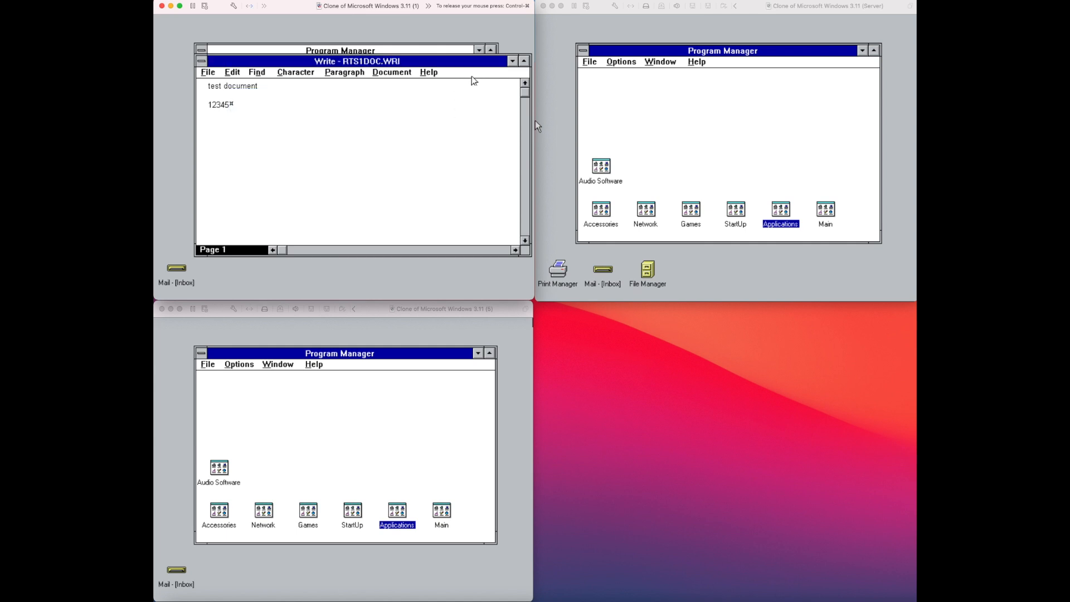
double_click(201, 61)
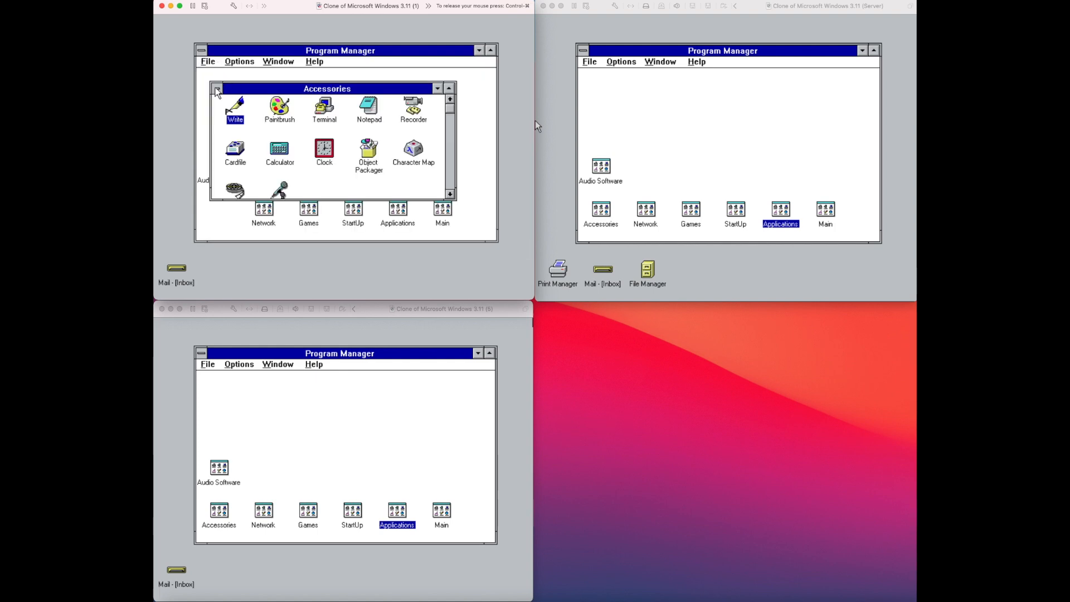
double_click(217, 88)
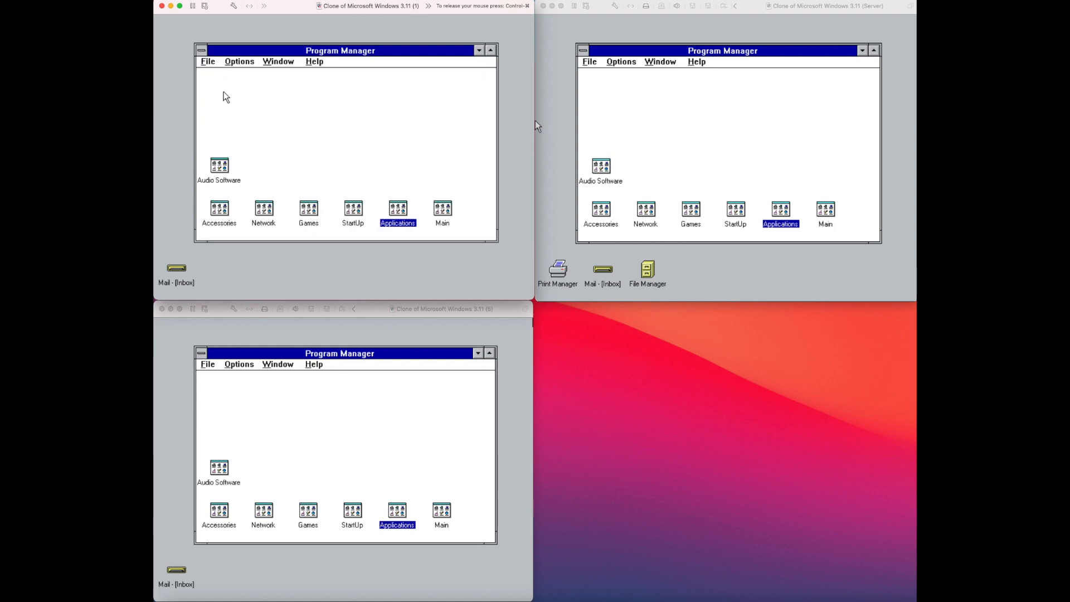
Restore Mail on the first client, compose a new note and address it to RTS5 from the Postoffice List.
double_click(185, 270)
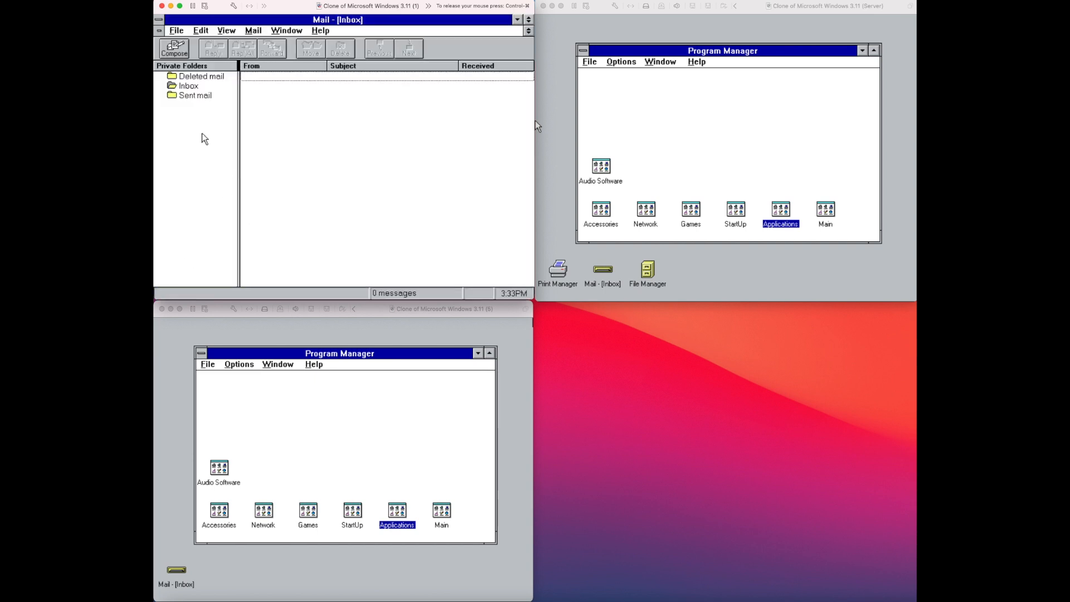
left_click(253, 32)
left_click(253, 33)
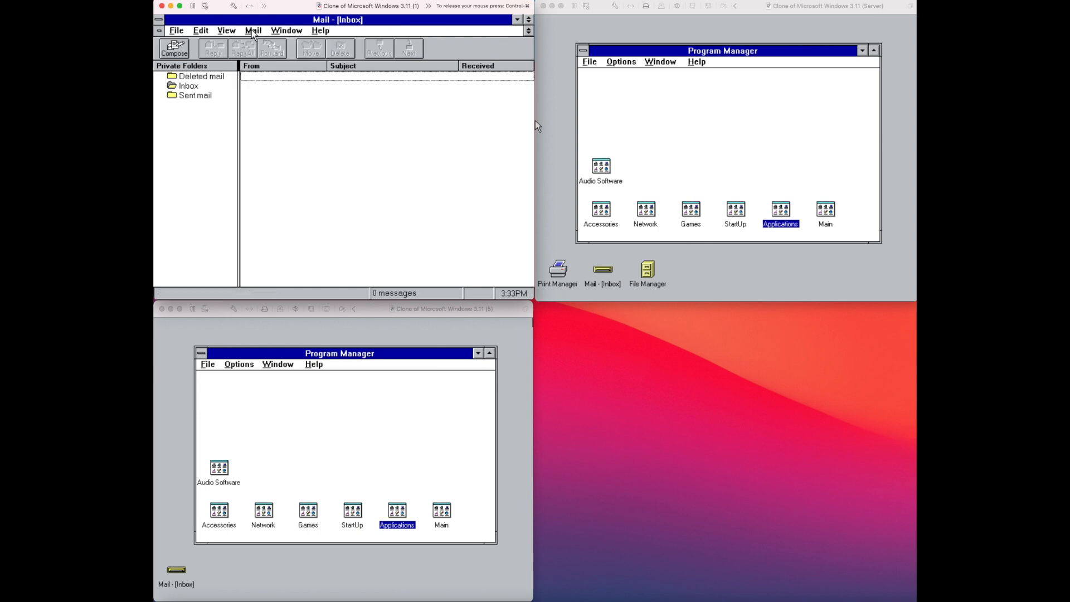
left_click(253, 32)
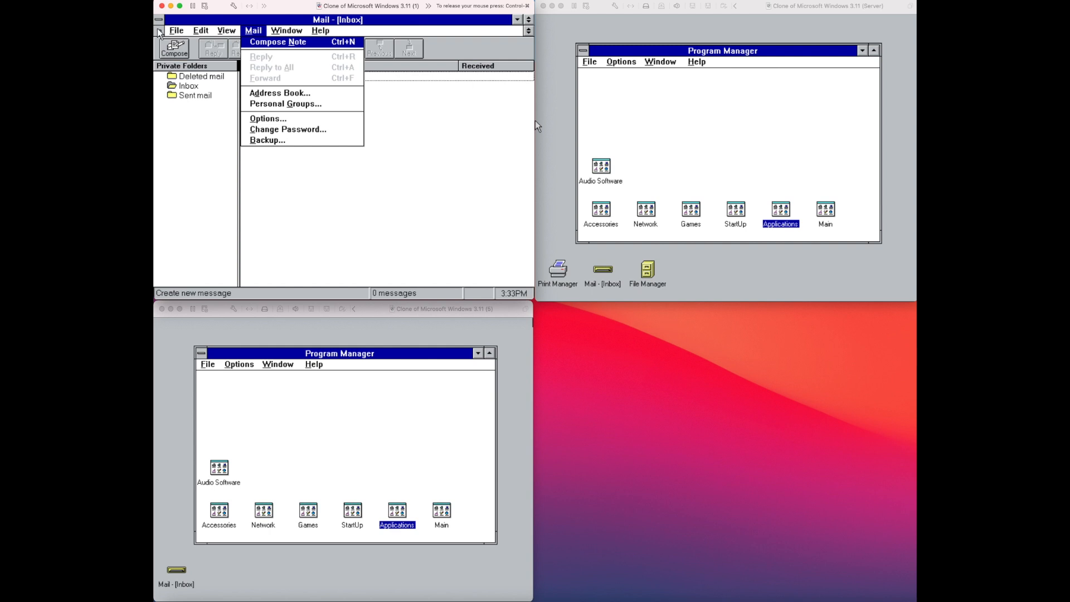
left_click(173, 53)
left_click(172, 53)
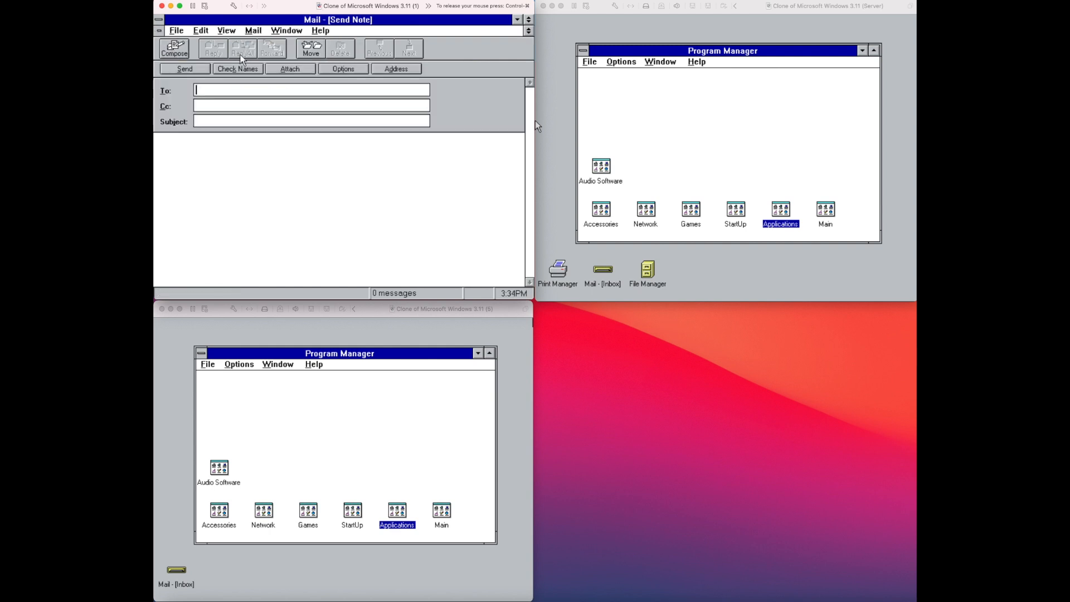
left_click(378, 72)
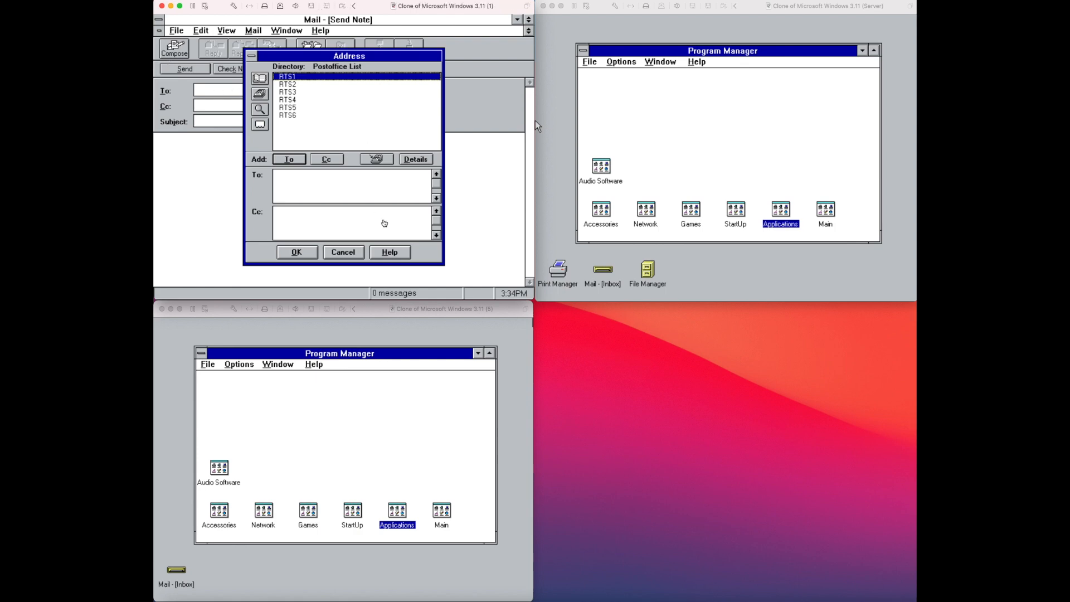
double_click(301, 108)
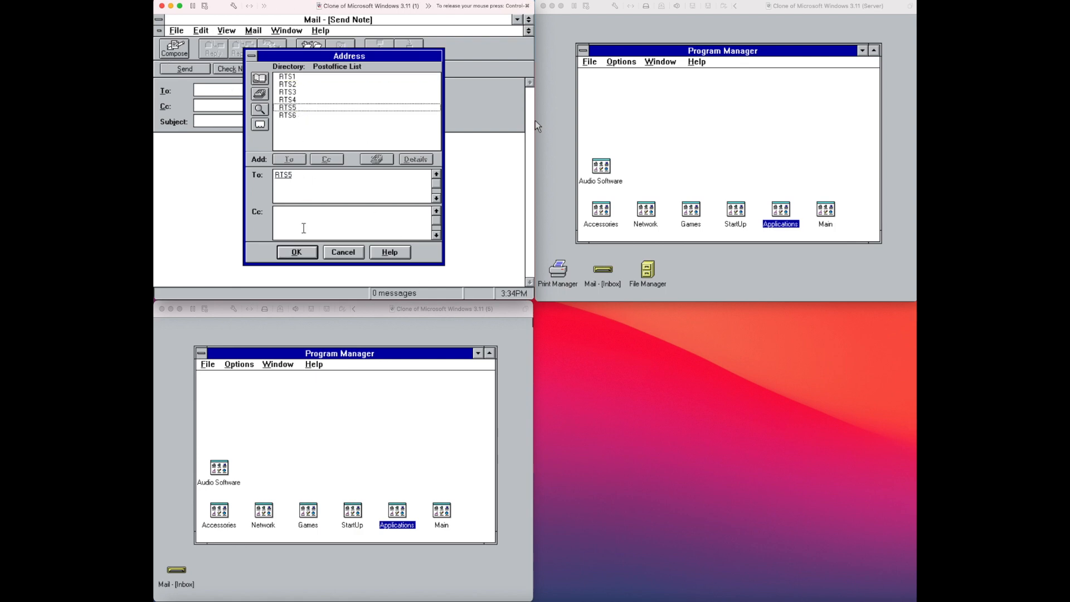
left_click(303, 252)
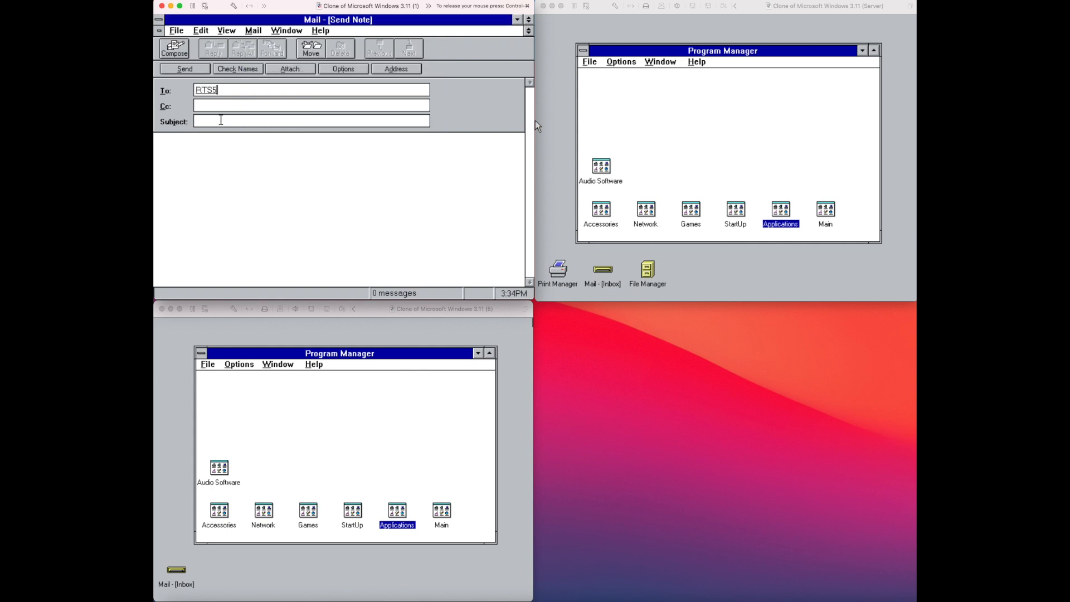
Give the note the subject "document is in the share for you...." and the message "please review doc. thanks", and send it.
left_click(221, 119)
type("document is in the share for you....")
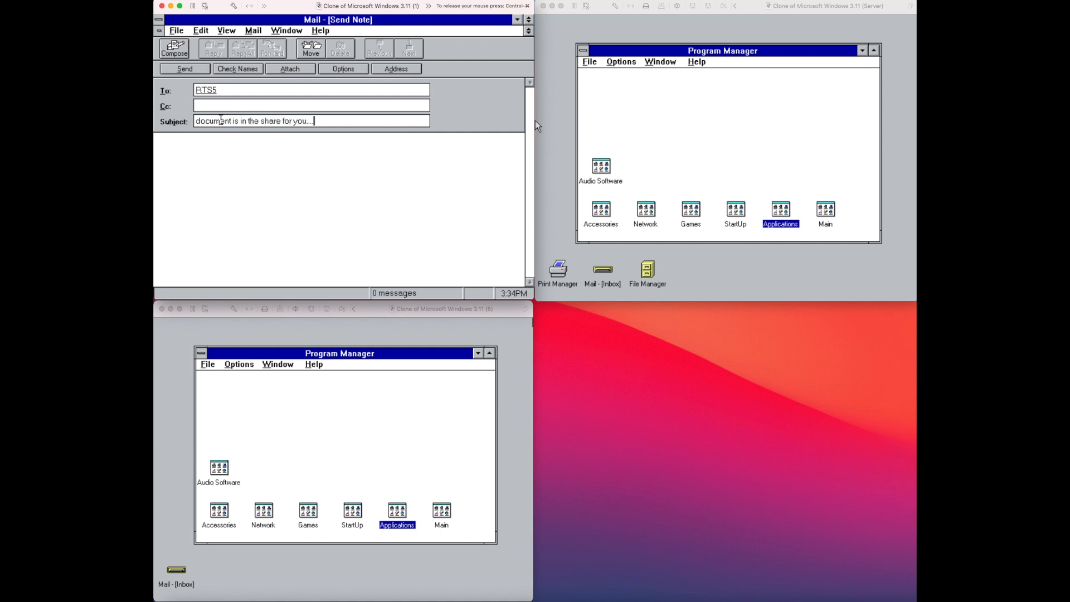
left_click(224, 165)
type("please")
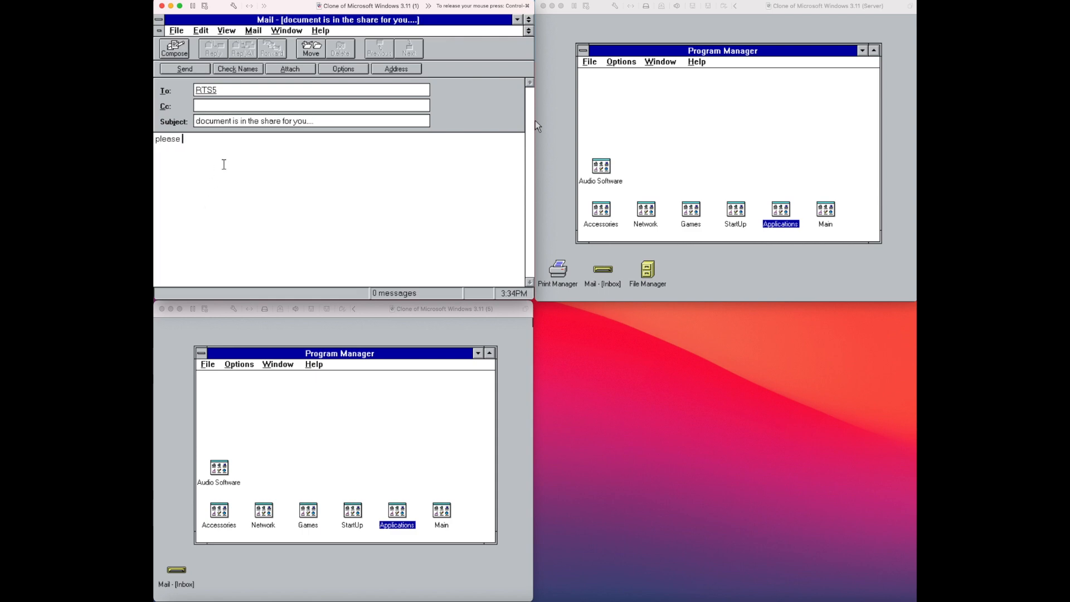
type(" review doc. thanks")
left_click(186, 69)
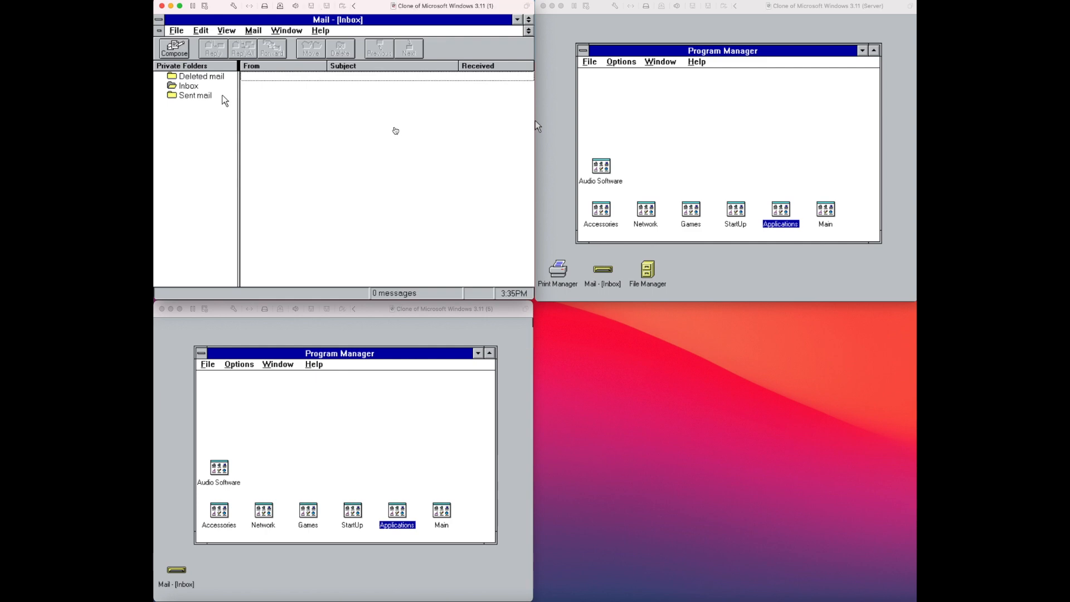
Check the shared c:\shared\data folder in File Manager on the server, and minimise File Manager again.
left_click(536, 126)
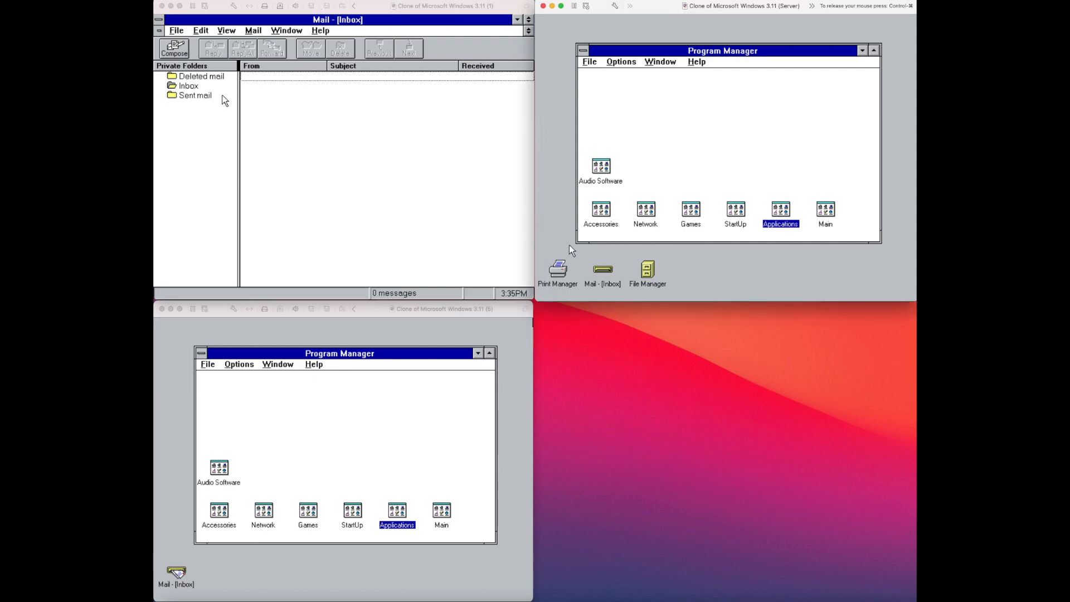
double_click(648, 270)
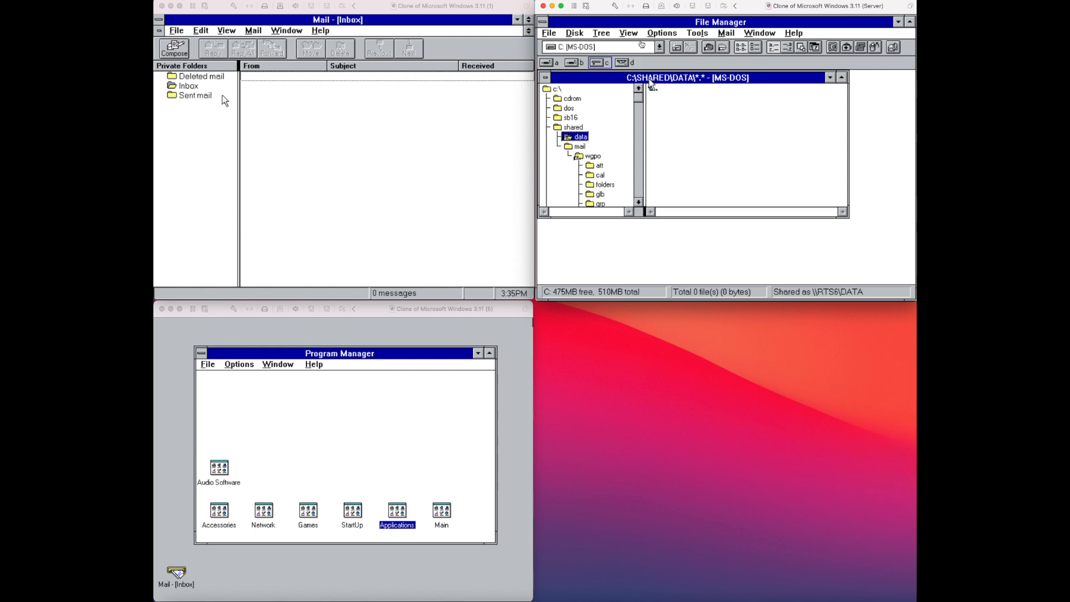
left_click(896, 24)
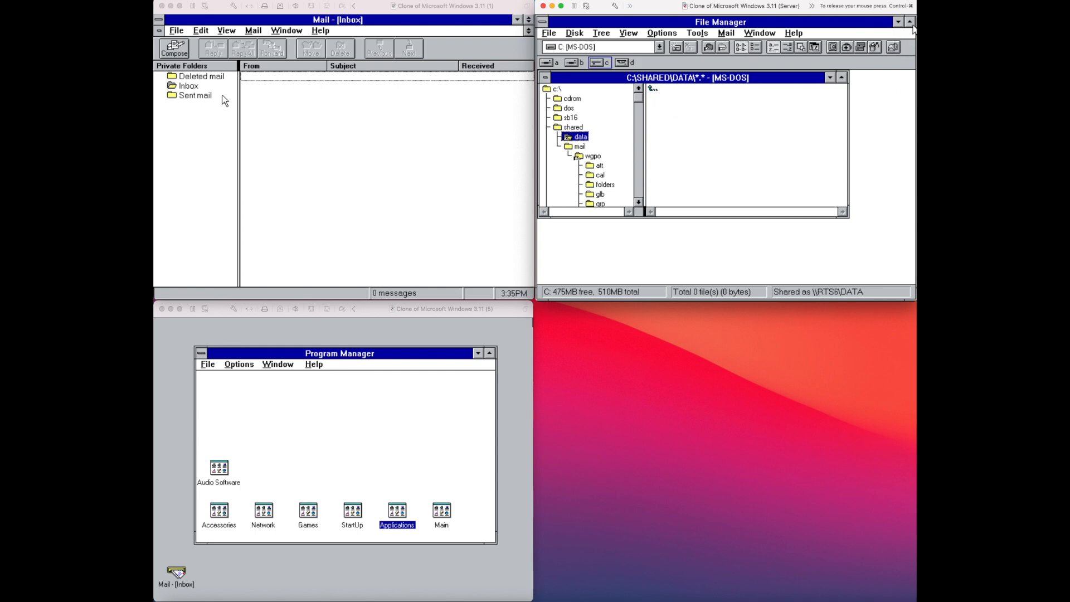
left_click(897, 22)
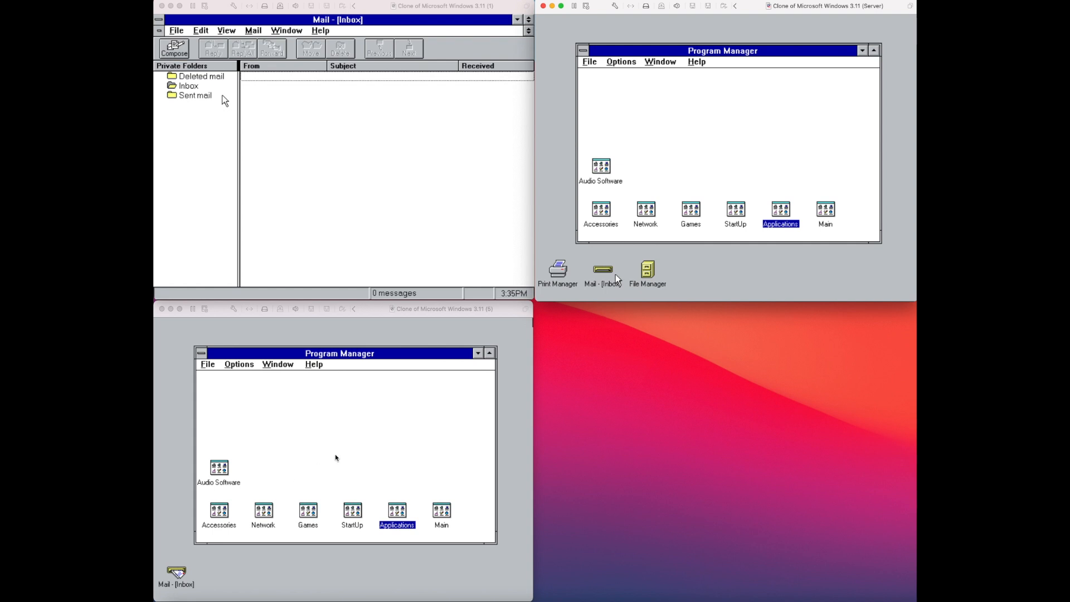
Restore Mail on the RTS5 client and open the message from RTS1 in the Inbox.
double_click(176, 572)
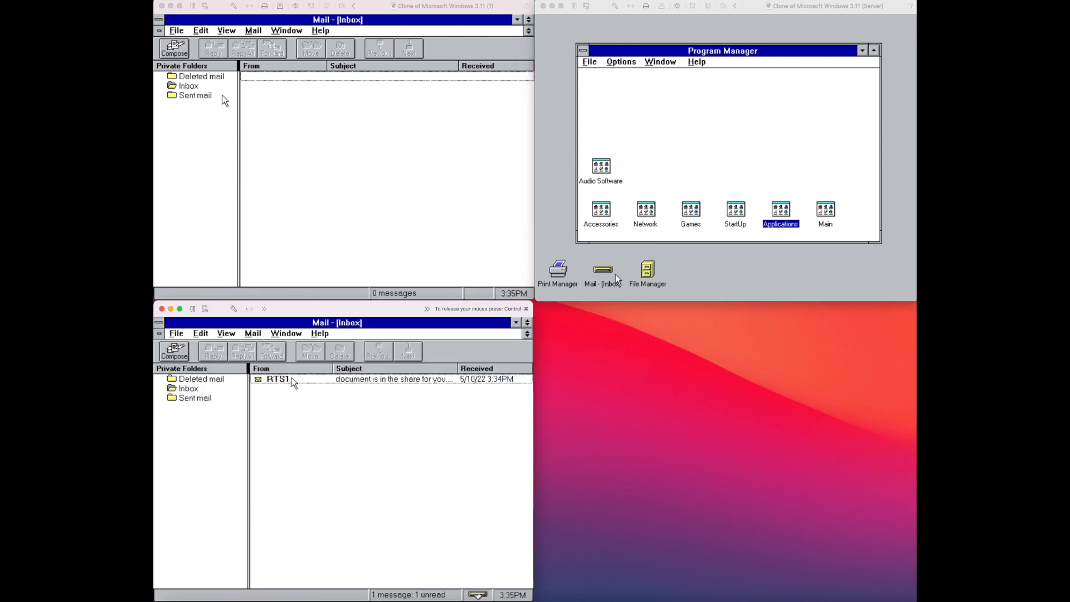
left_click(294, 380)
double_click(294, 381)
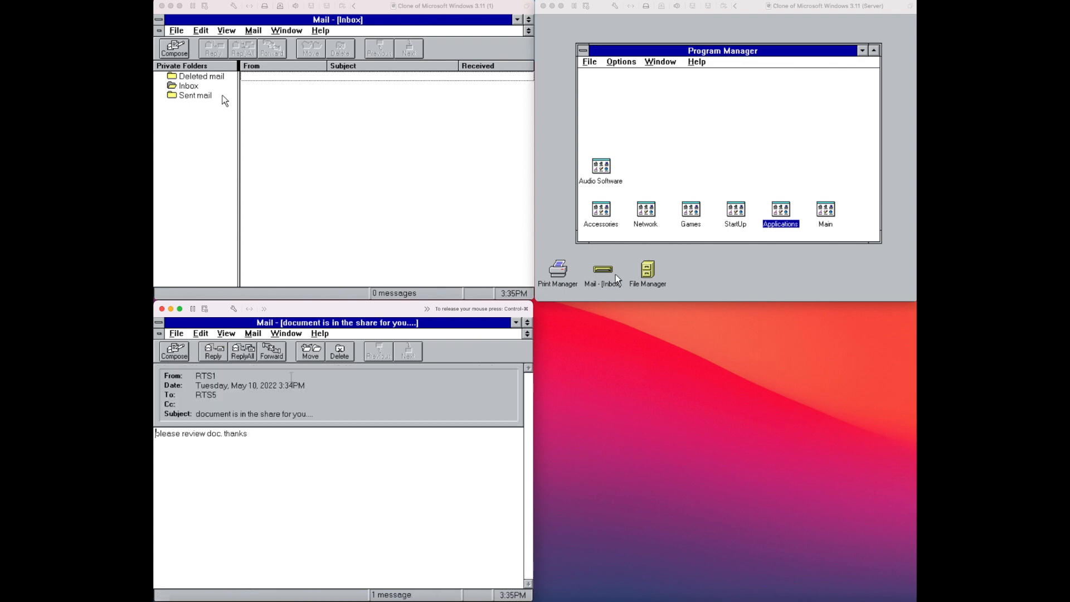
Reply to RTS1 with "will check now and get back to you...", send it and minimise Mail.
left_click(223, 353)
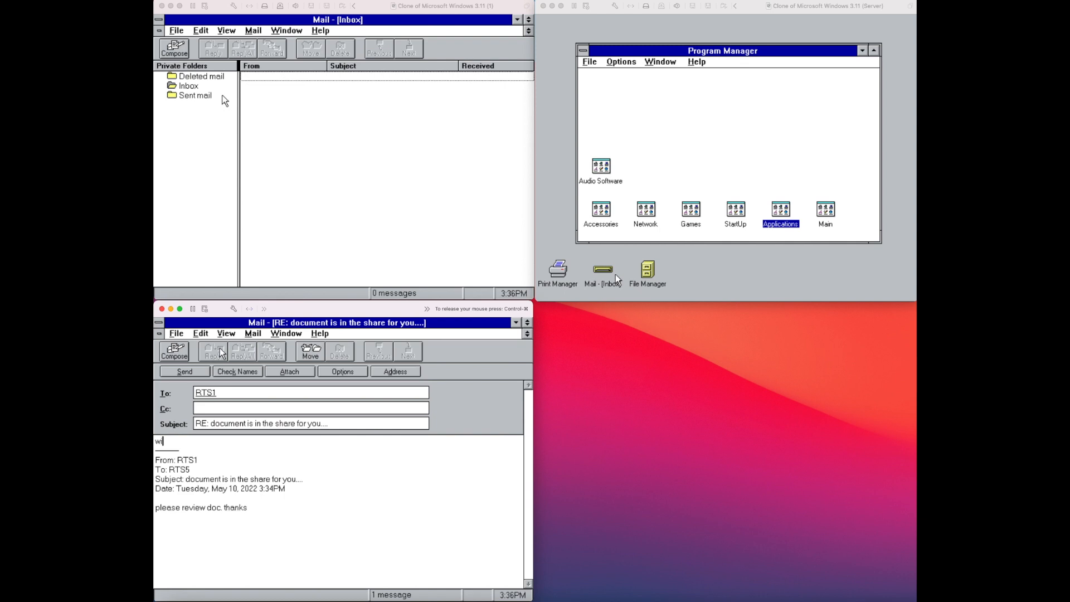
type("check now and get back to you...")
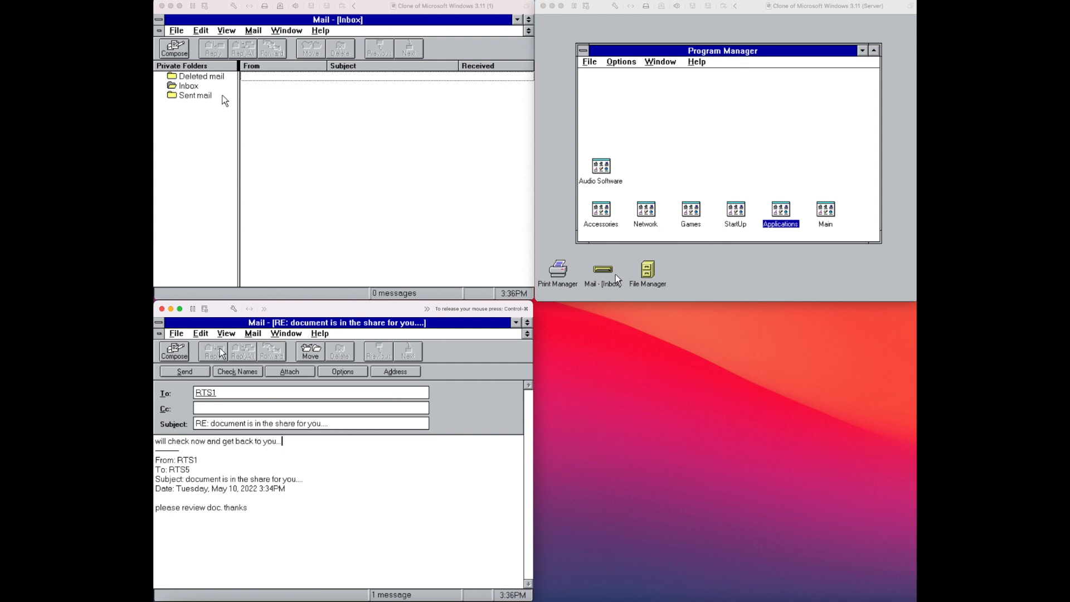
left_click(183, 373)
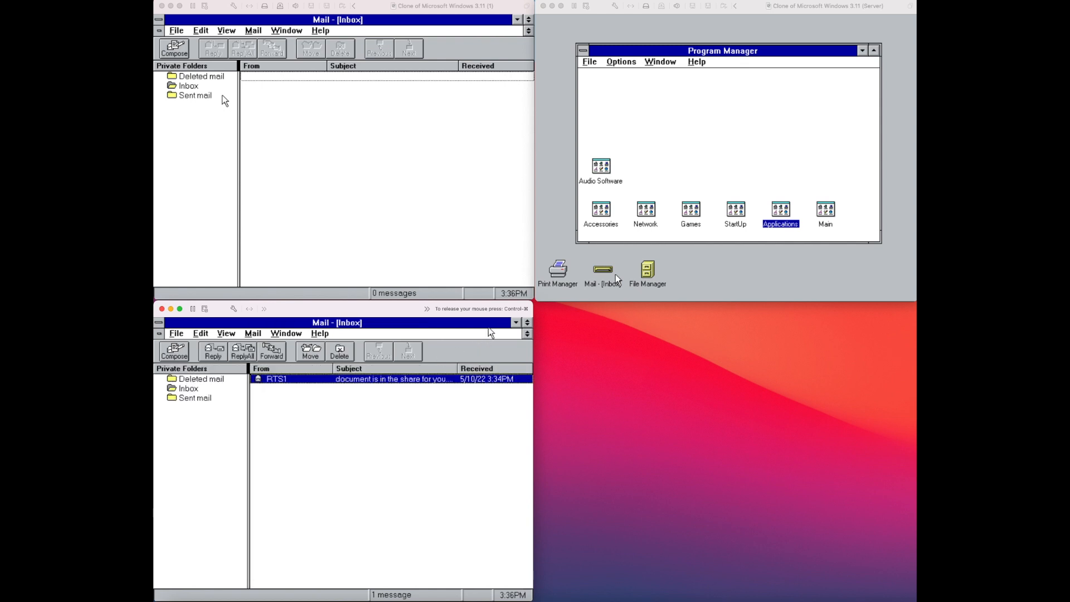
left_click(515, 323)
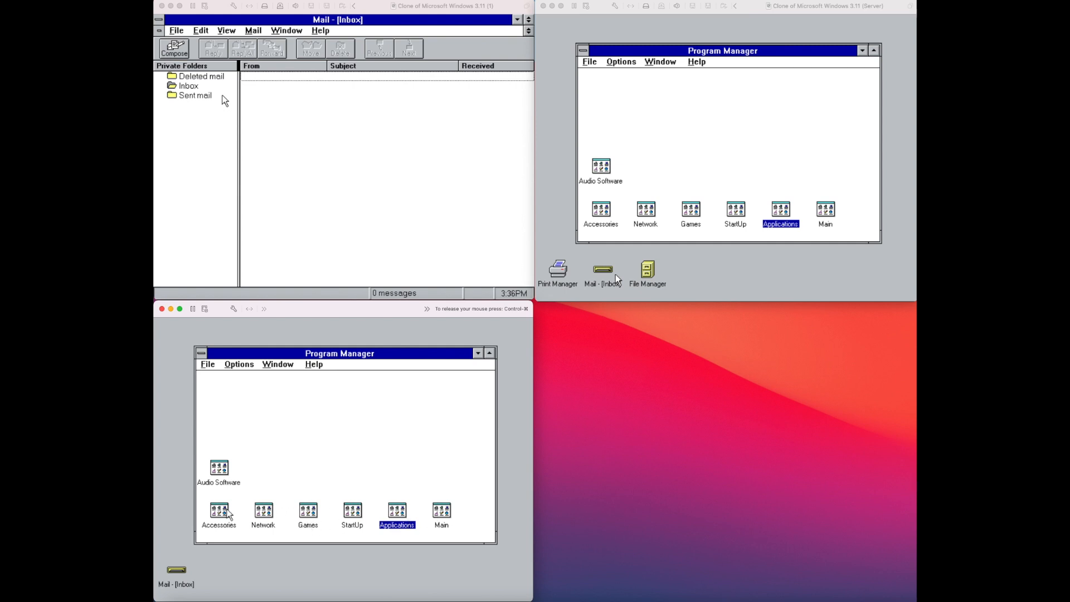
Open rts1doc.wri from the f: \\RTS6\DATA drive through File Manager on RTS5, review it and close Write.
double_click(440, 513)
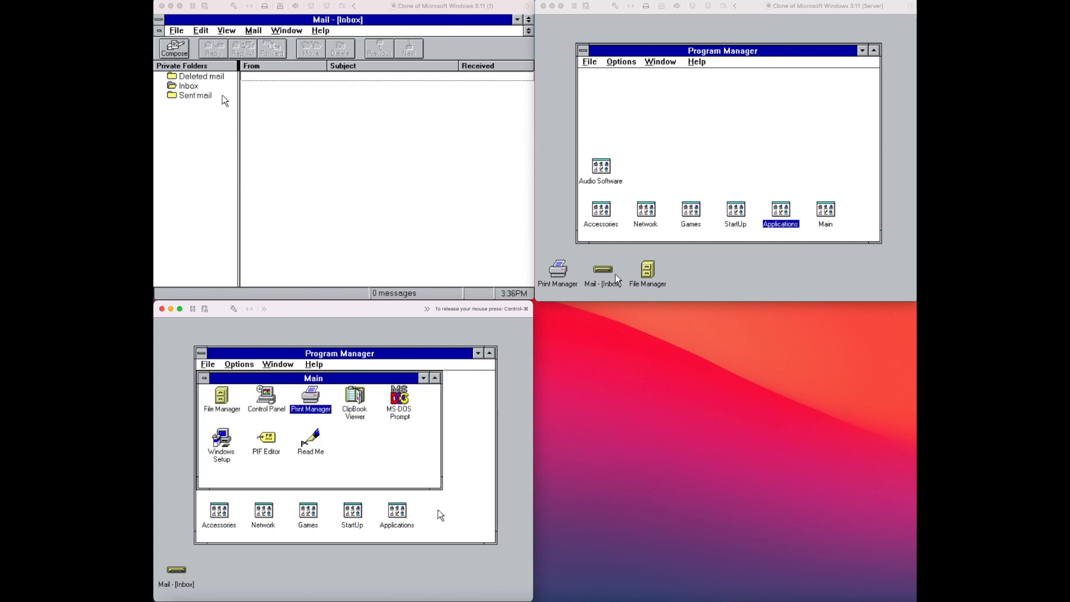
double_click(221, 396)
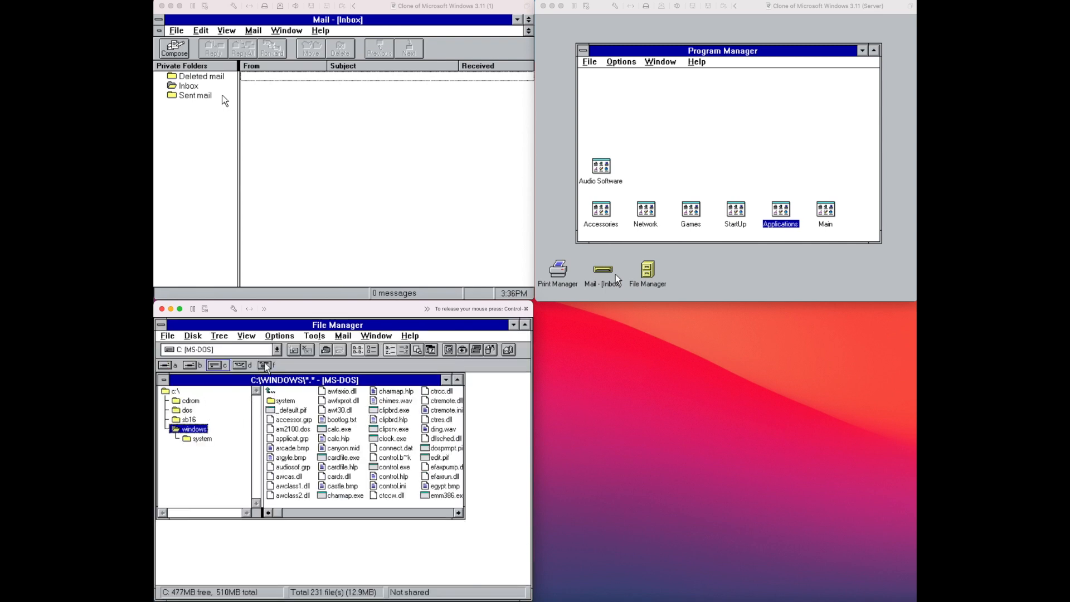
left_click(266, 365)
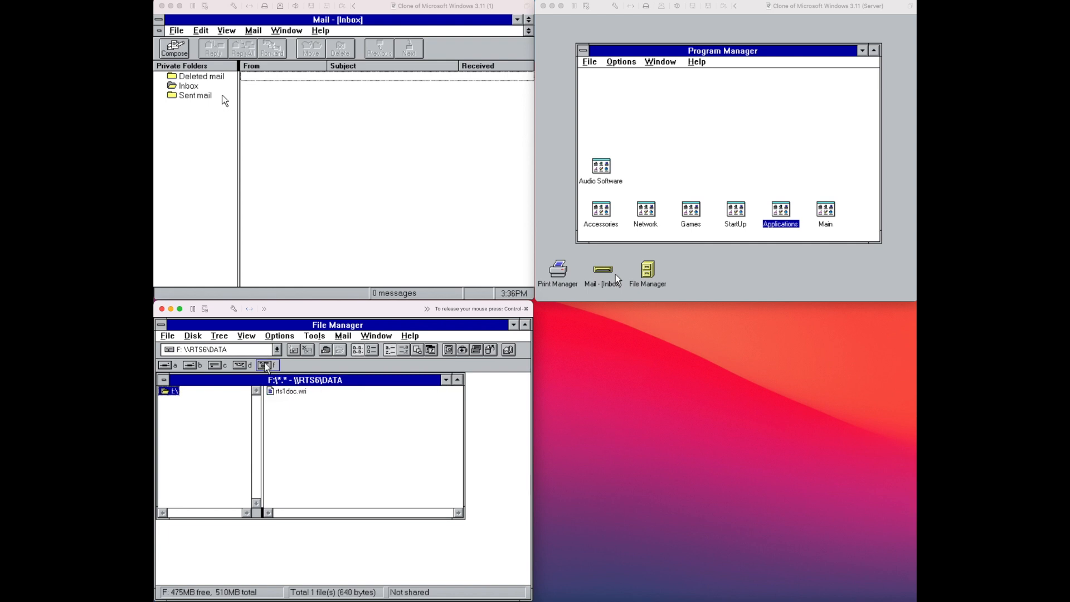
double_click(290, 391)
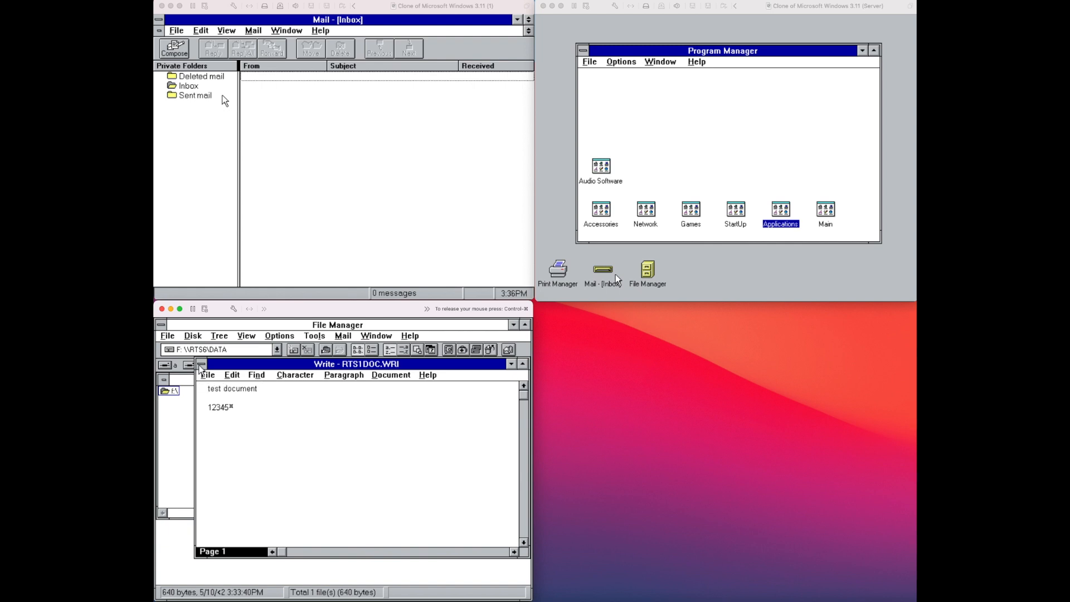
double_click(201, 368)
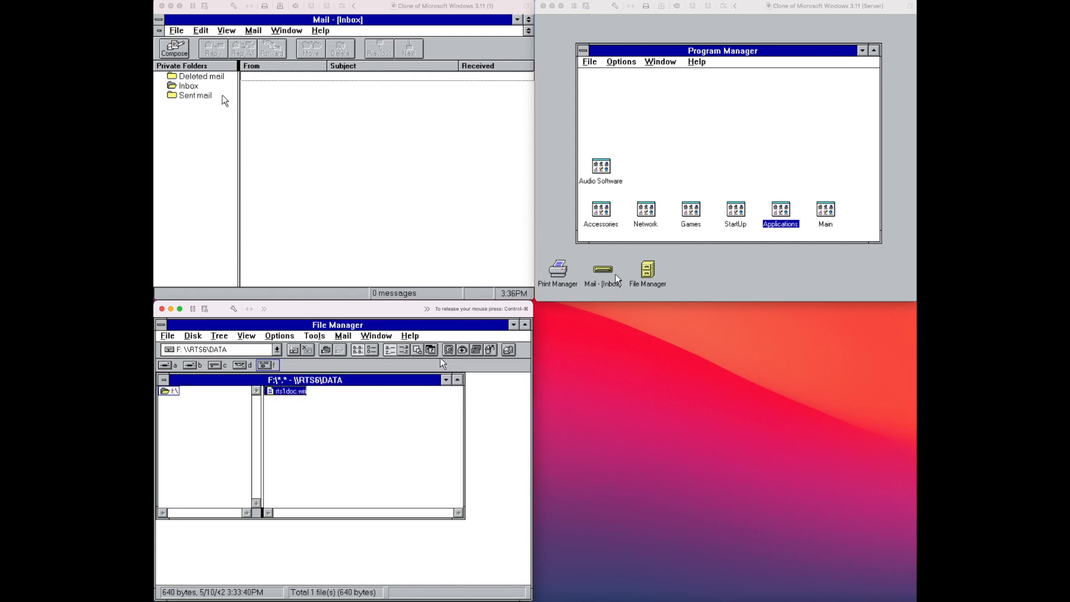
Close the Main group and File Manager on the RTS5 client.
left_click(512, 326)
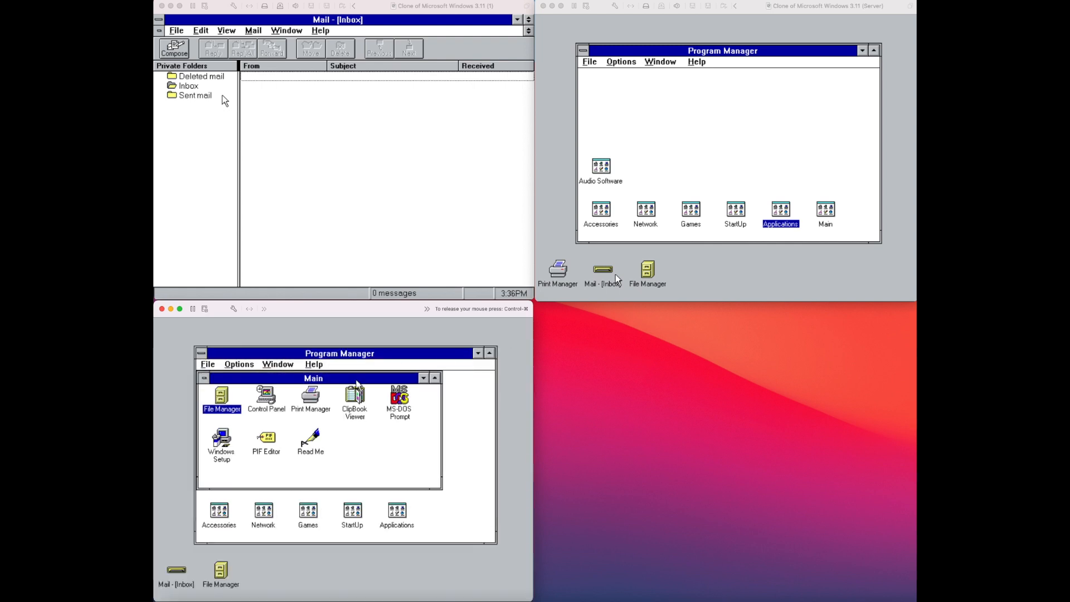
double_click(203, 379)
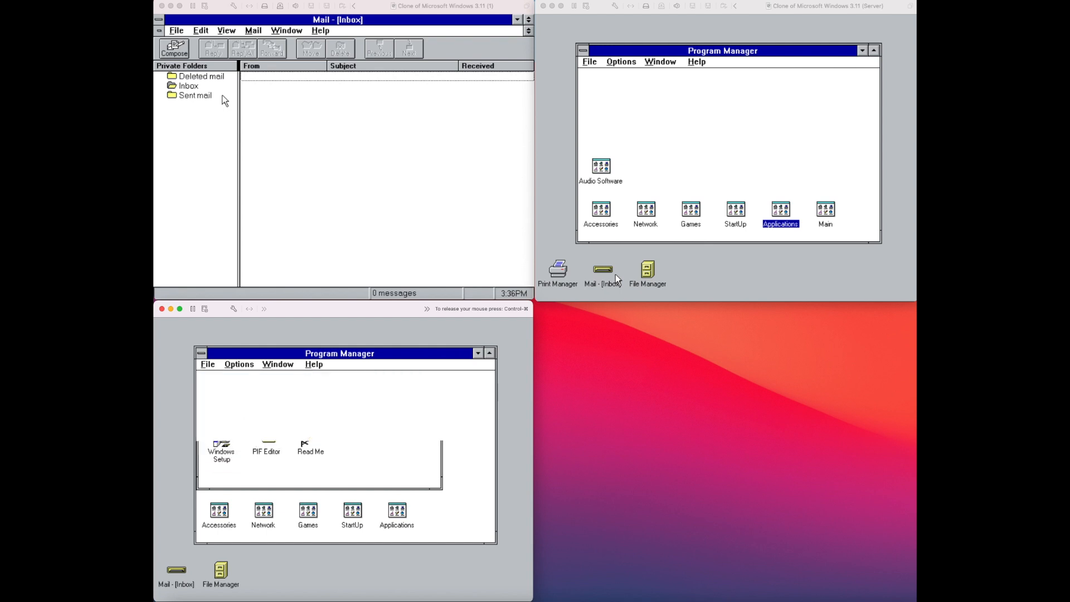
double_click(219, 578)
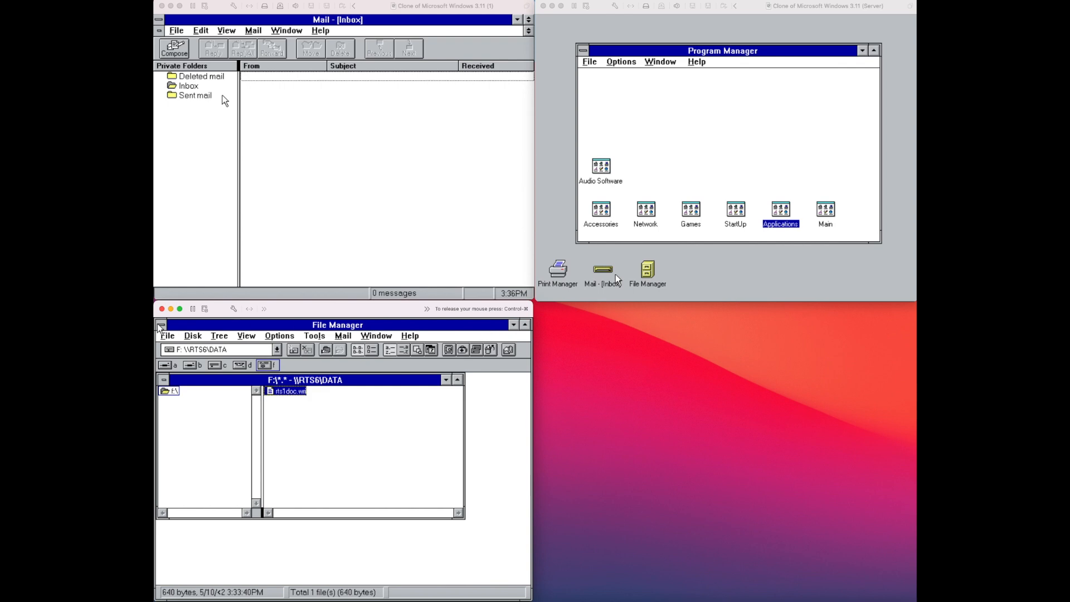
double_click(161, 328)
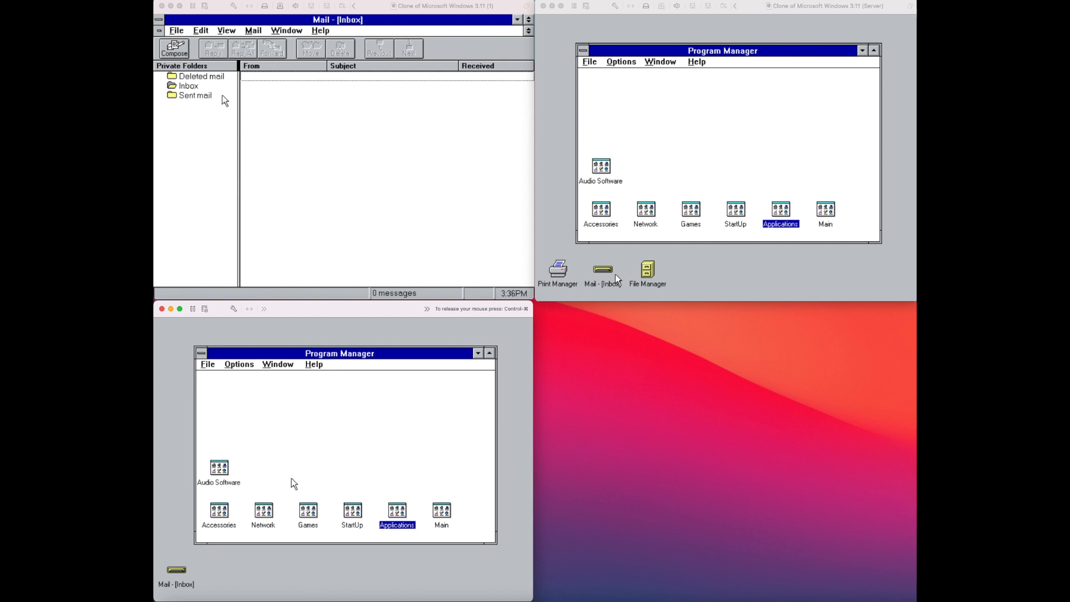
Send RTS1 a second reply reading "have reviewed doc. all ok. go ahead and print!" and minimise Mail.
double_click(178, 569)
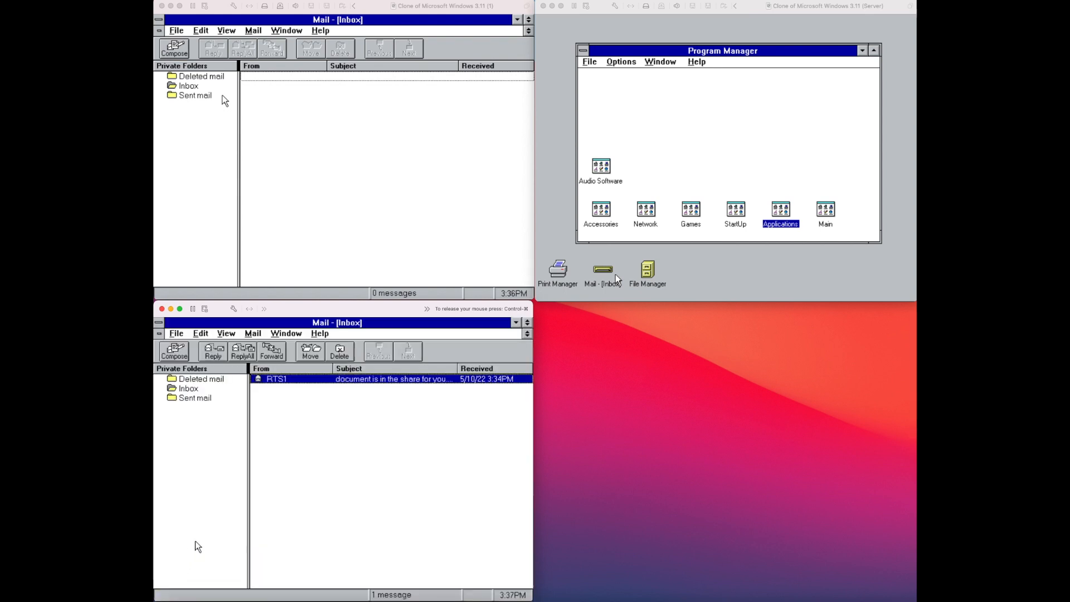
left_click(212, 355)
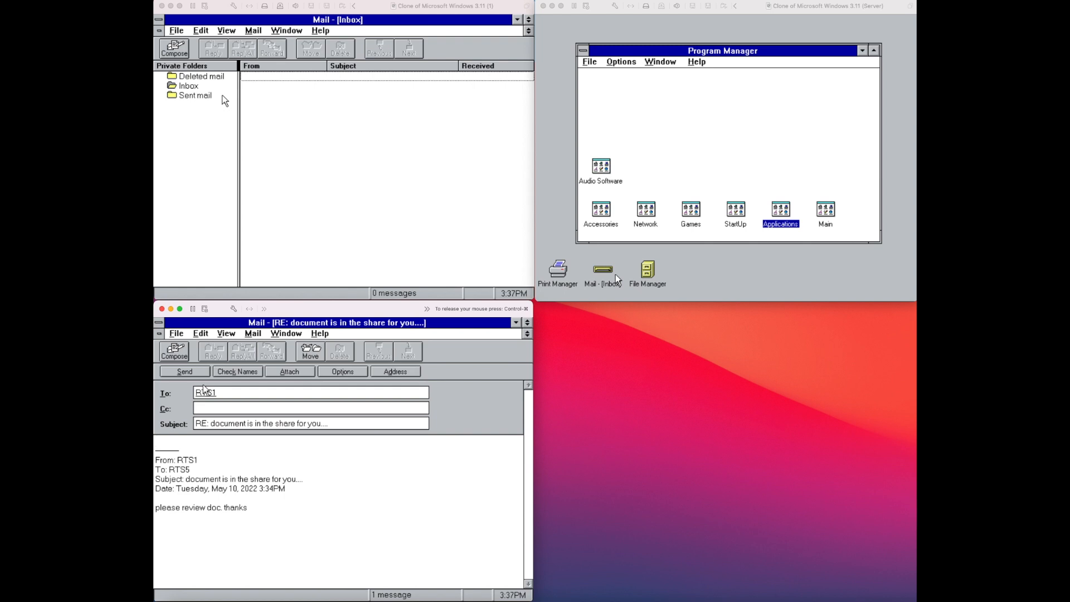
type("have reviewed doc. all ok. go ahead and print!")
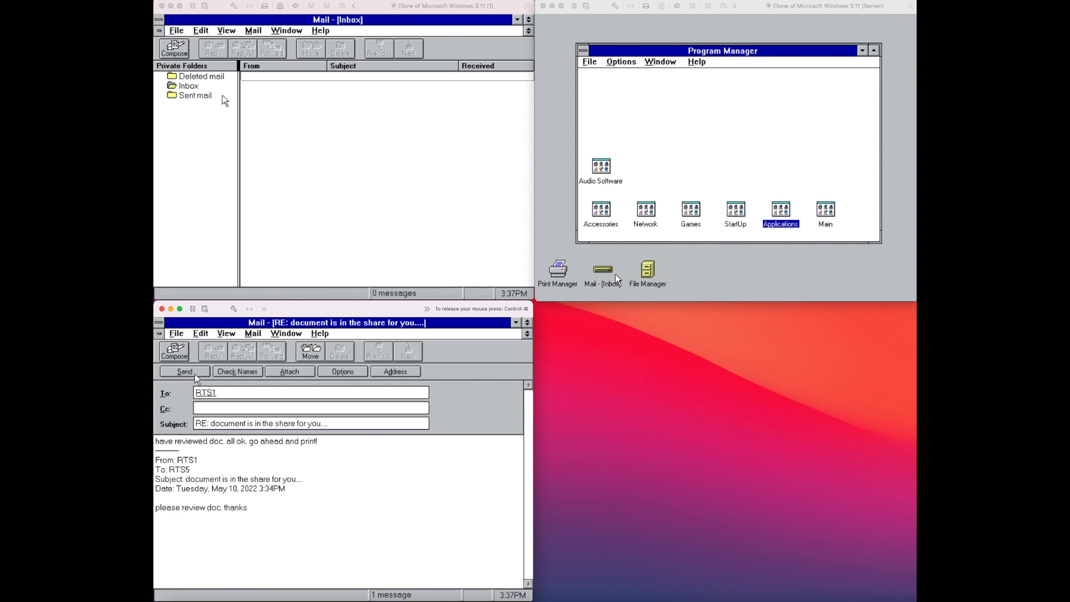
left_click(196, 373)
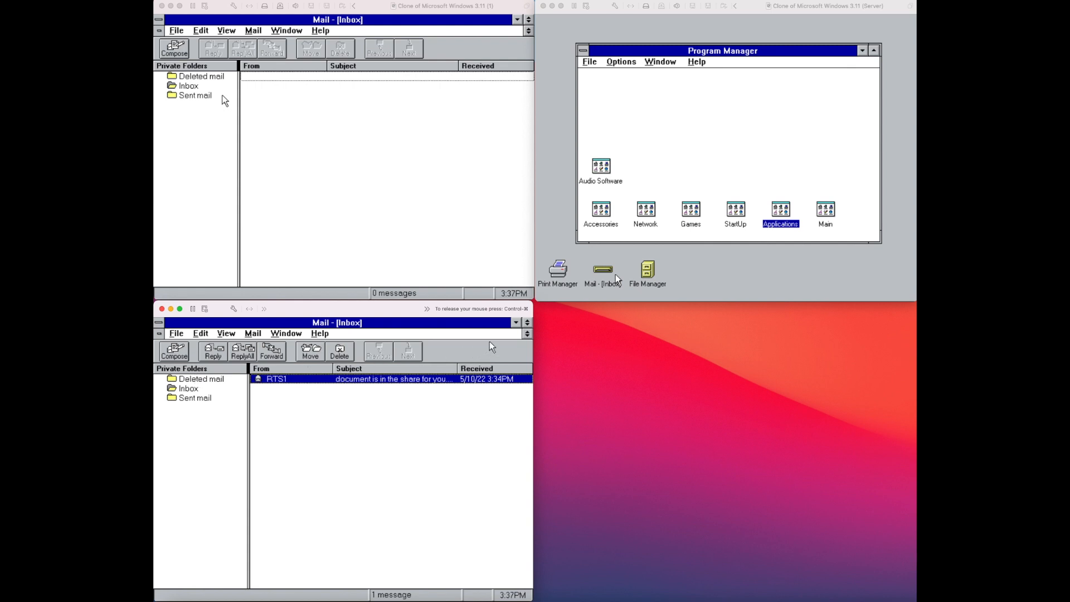
left_click(516, 323)
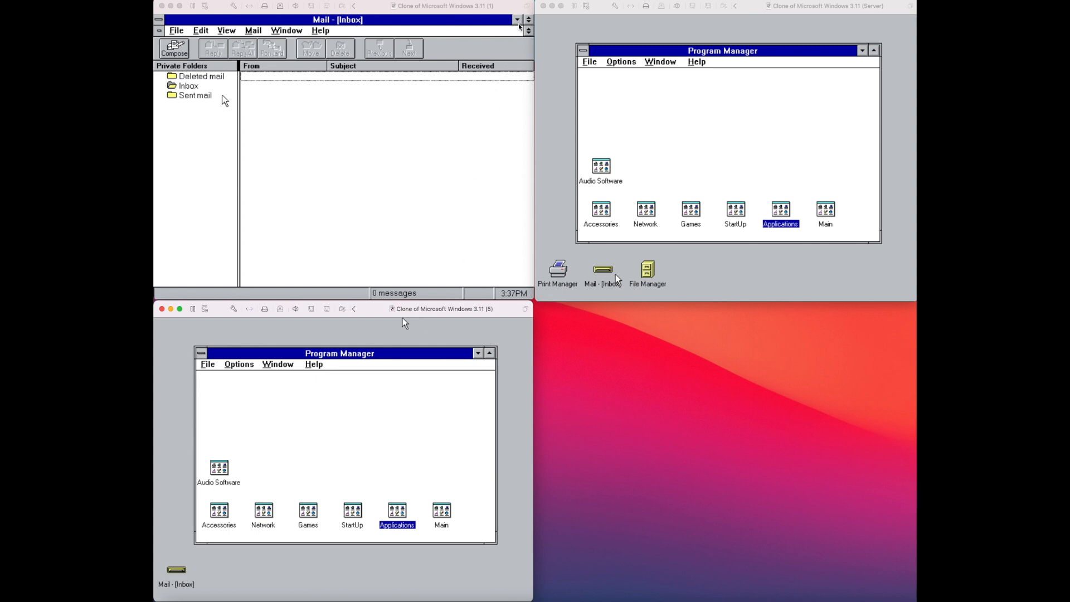
Switch to the first client and minimise its Mail window.
left_click(224, 100)
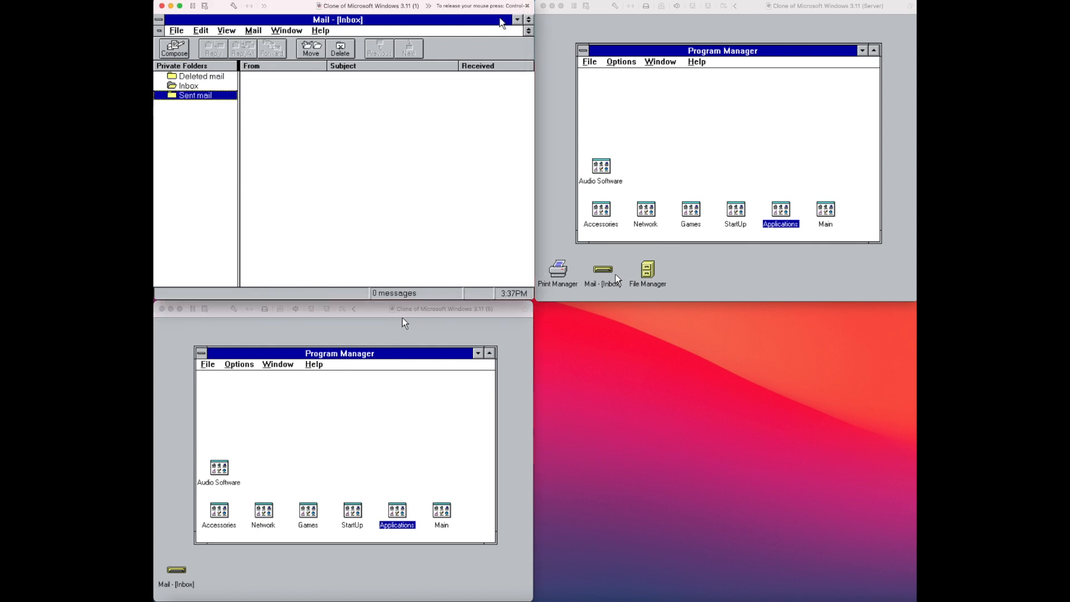
left_click(517, 20)
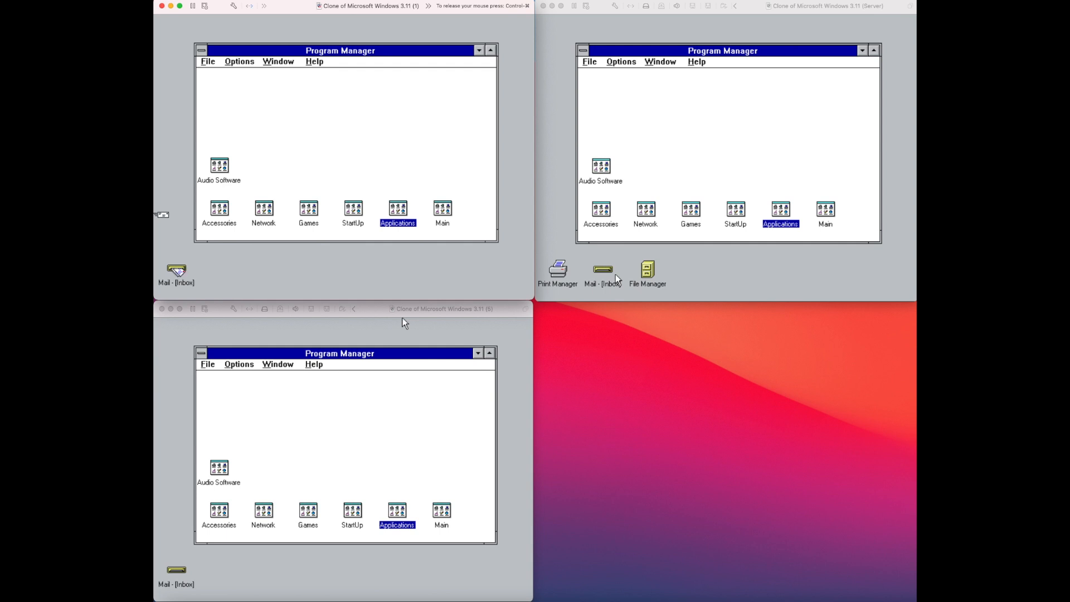
key("ctrl+super")
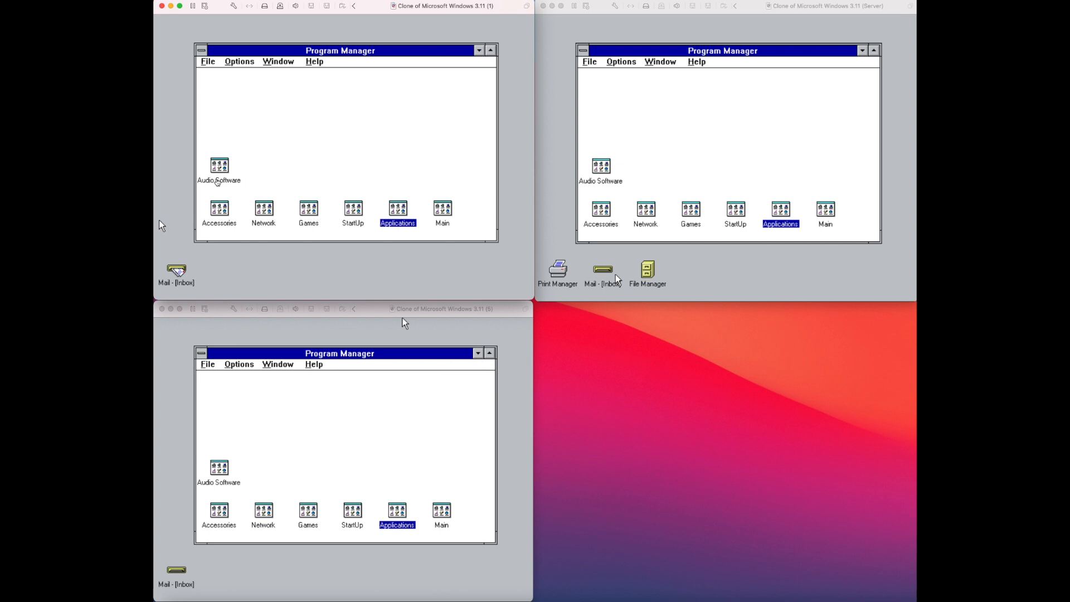
Restore Mail on the first client, read the newest reply from RTS5, and close it, minimising Mail.
left_click(180, 182)
left_click(179, 273)
double_click(178, 273)
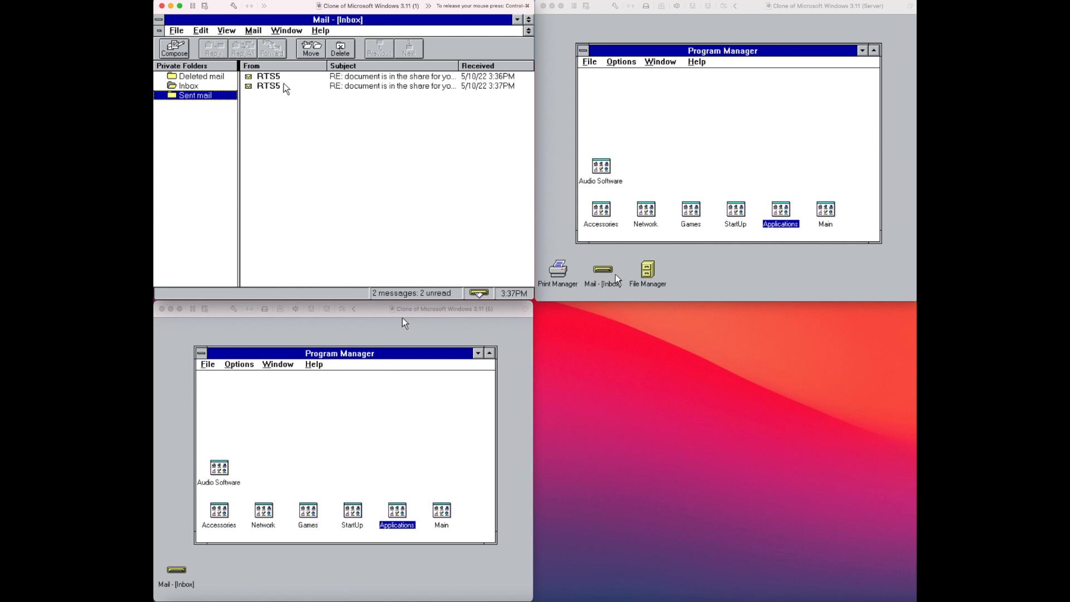
double_click(269, 87)
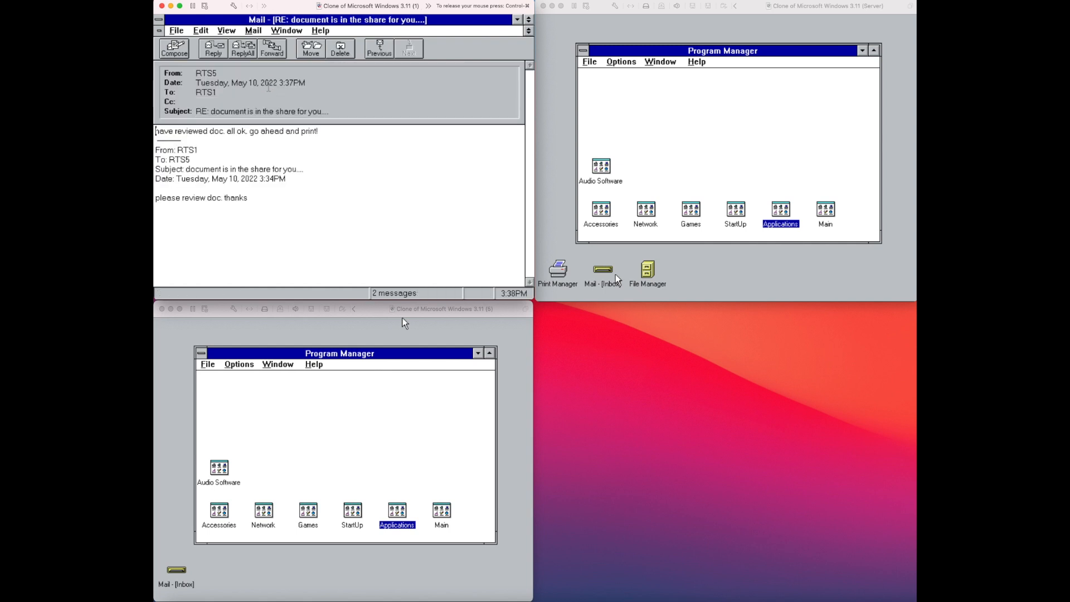
double_click(159, 30)
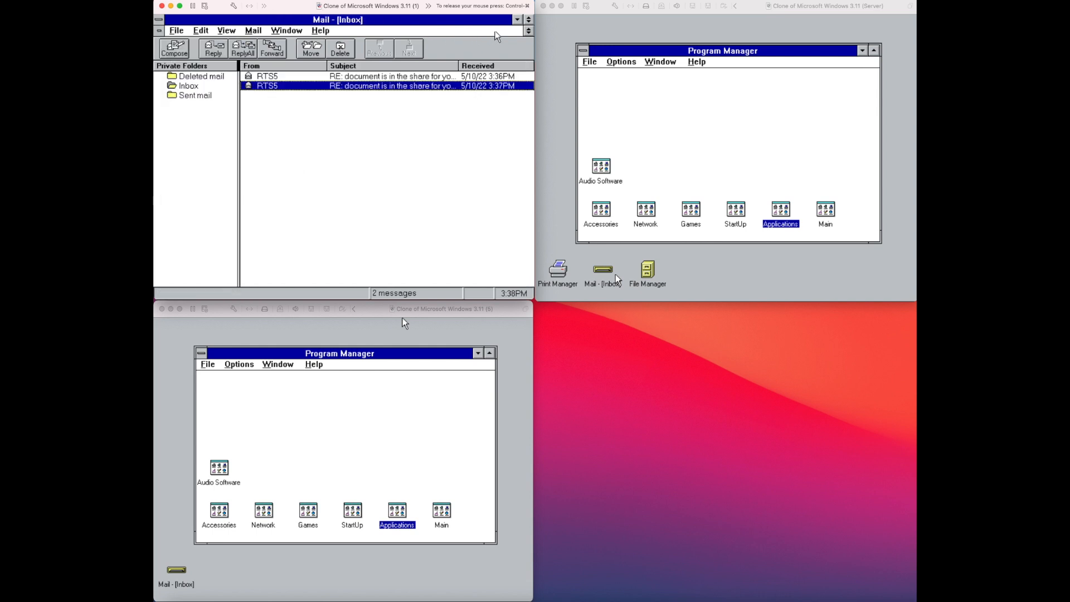
left_click(519, 20)
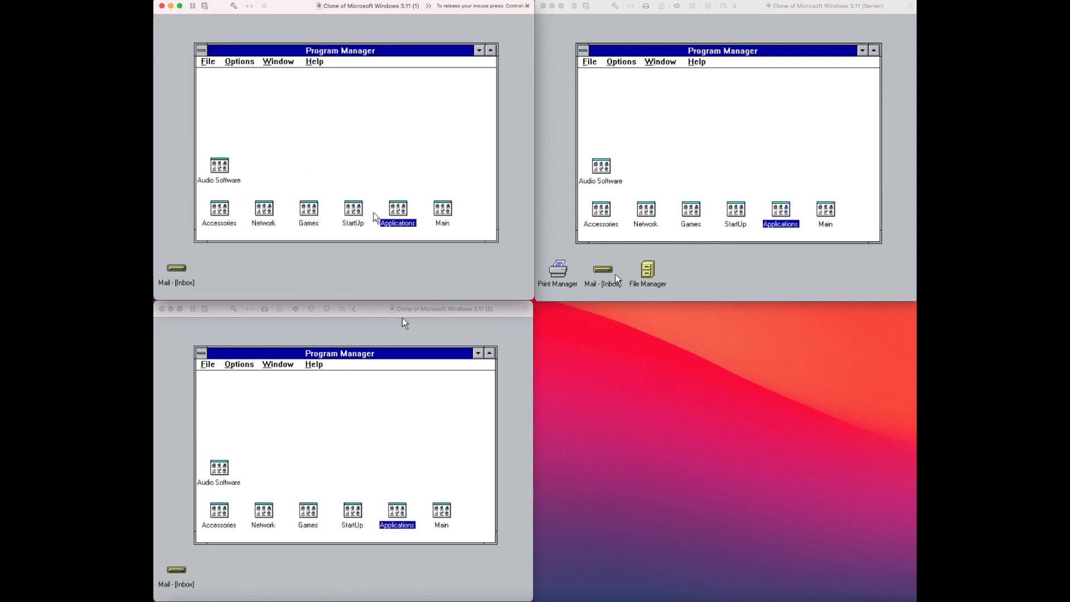
Open rts1doc.wri from the f: drive through File Manager on the first client and bring up Write's Print dialog.
double_click(448, 212)
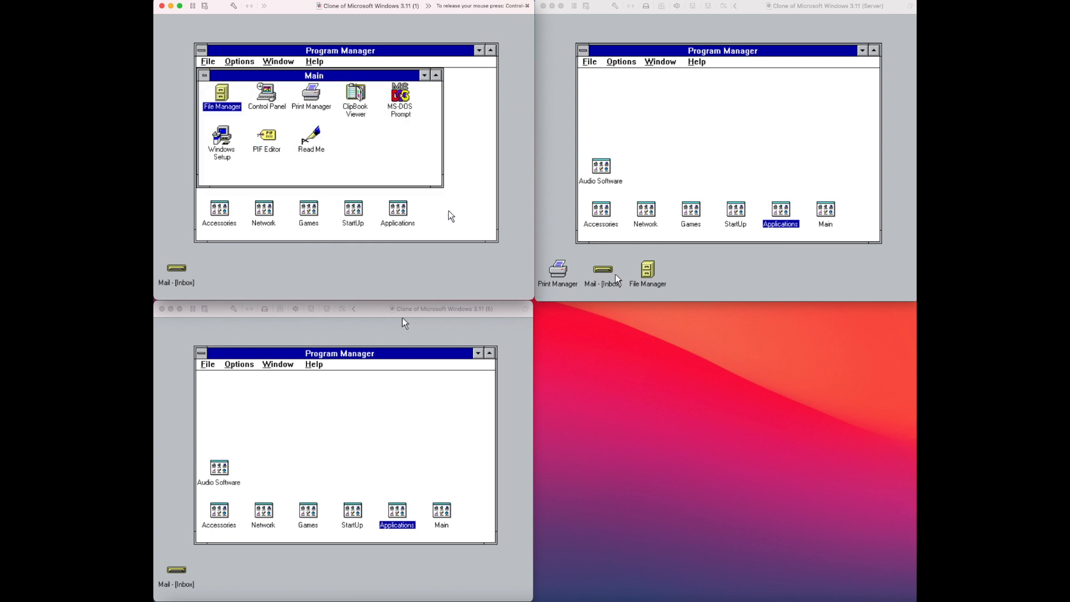
double_click(224, 90)
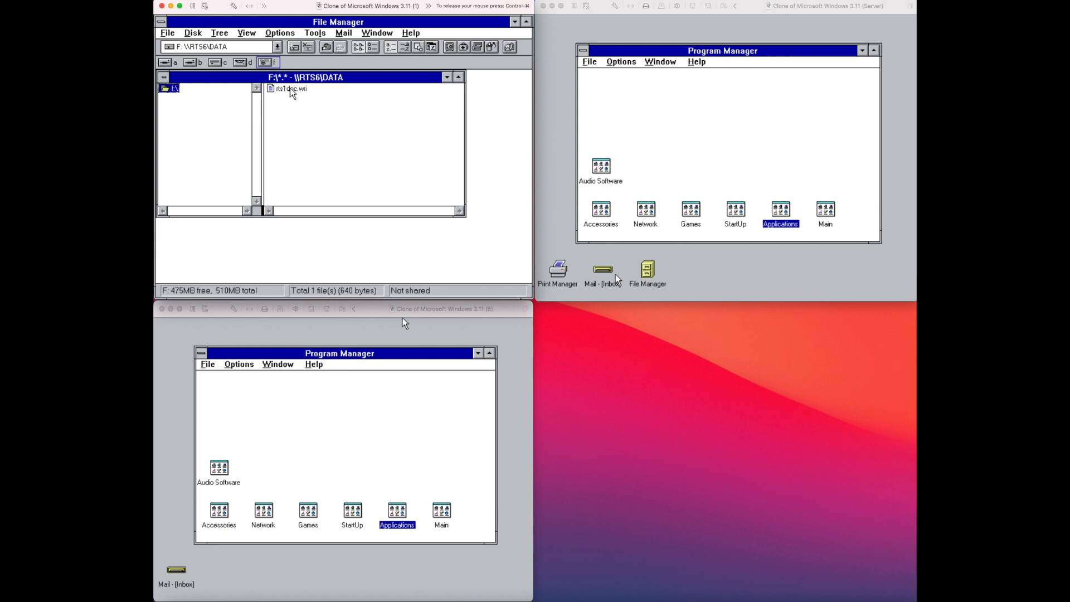
double_click(291, 88)
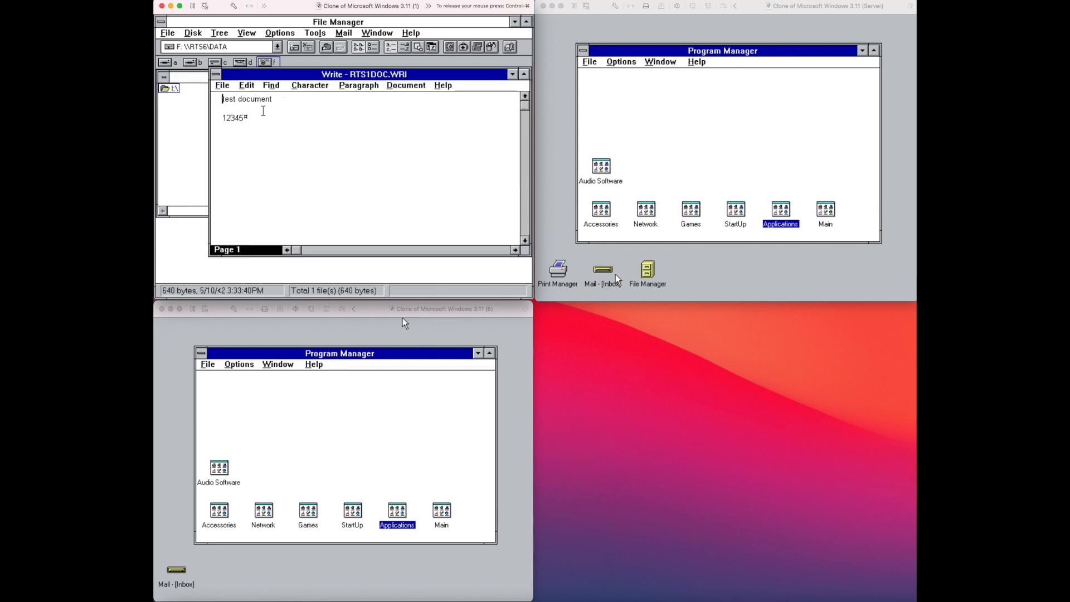
left_click(222, 86)
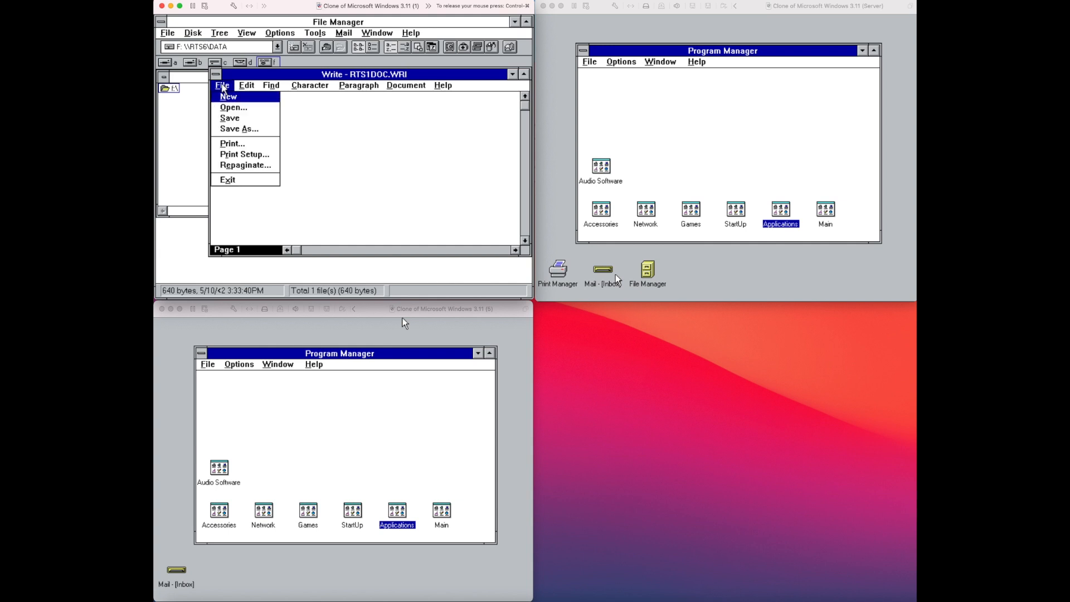
left_click(228, 144)
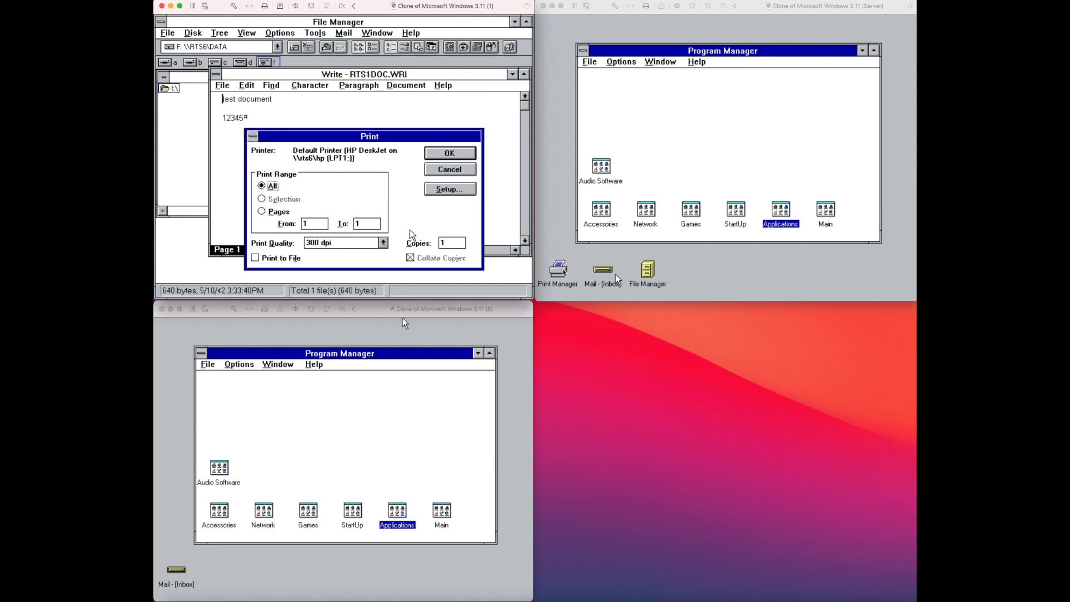
Switch to the server and restore Print Manager to show the queue of the shared HP DeskJet.
left_click(563, 272)
double_click(553, 271)
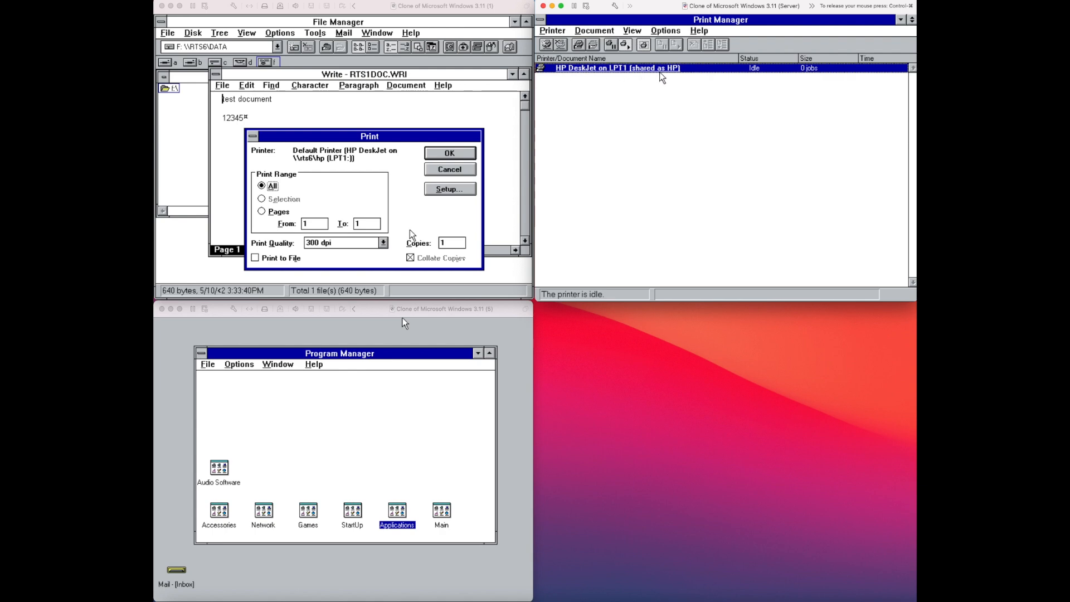
left_click(900, 19)
double_click(558, 270)
Print the whole document from the first client to the HP DeskJet on \\rts6\hp.
left_click(444, 157)
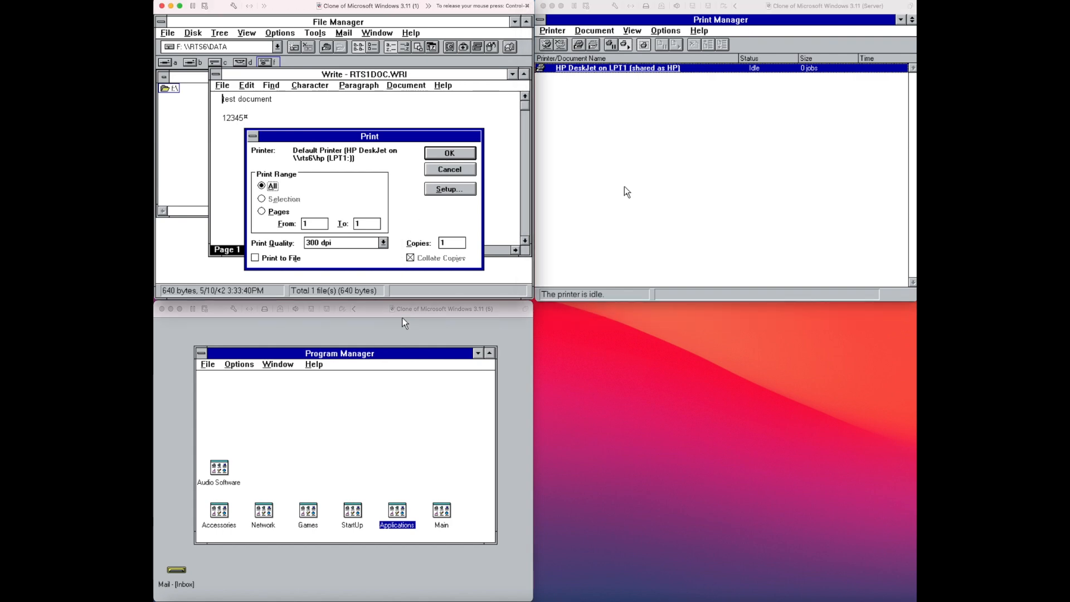
left_click(444, 156)
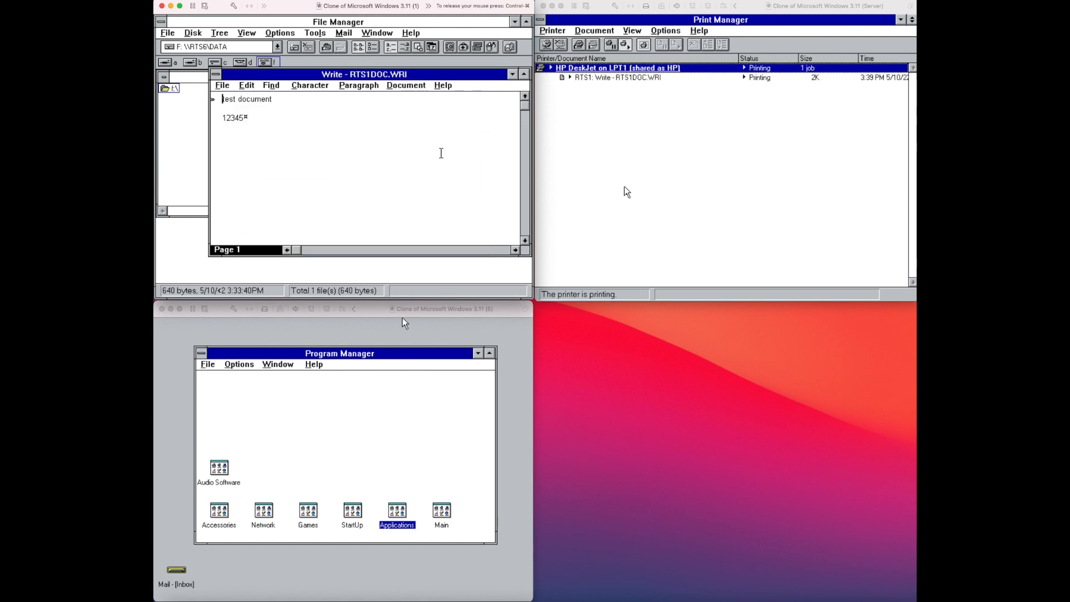
key("ctrl+super")
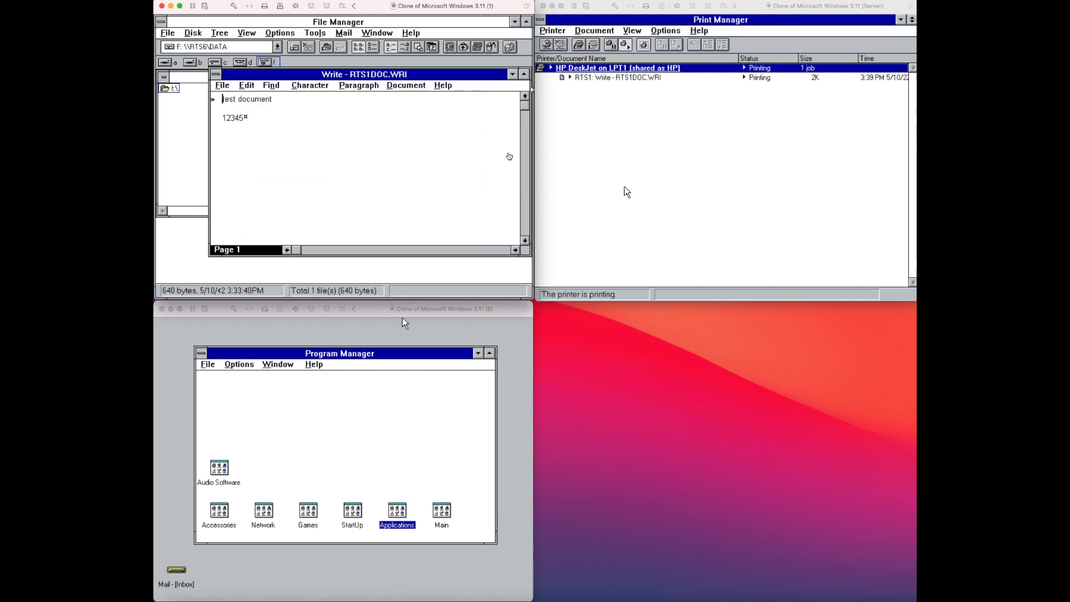